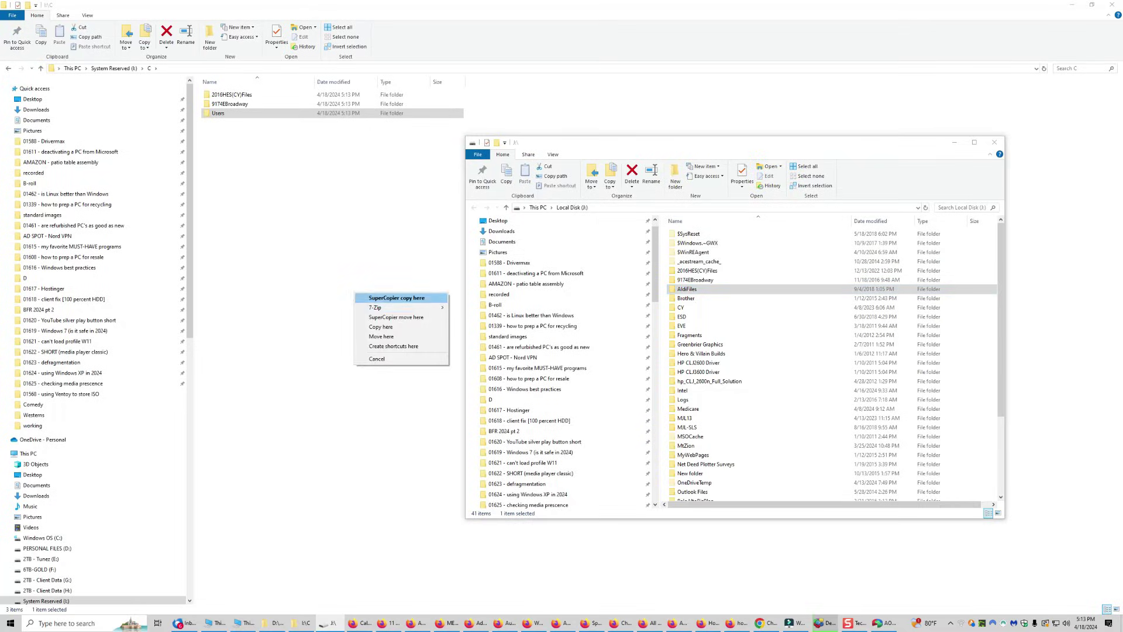
# Copy the AldiFiles folder from Local Disk (J:) into the C backup folder on System Reserved (I:).
pyautogui.click(397, 298)
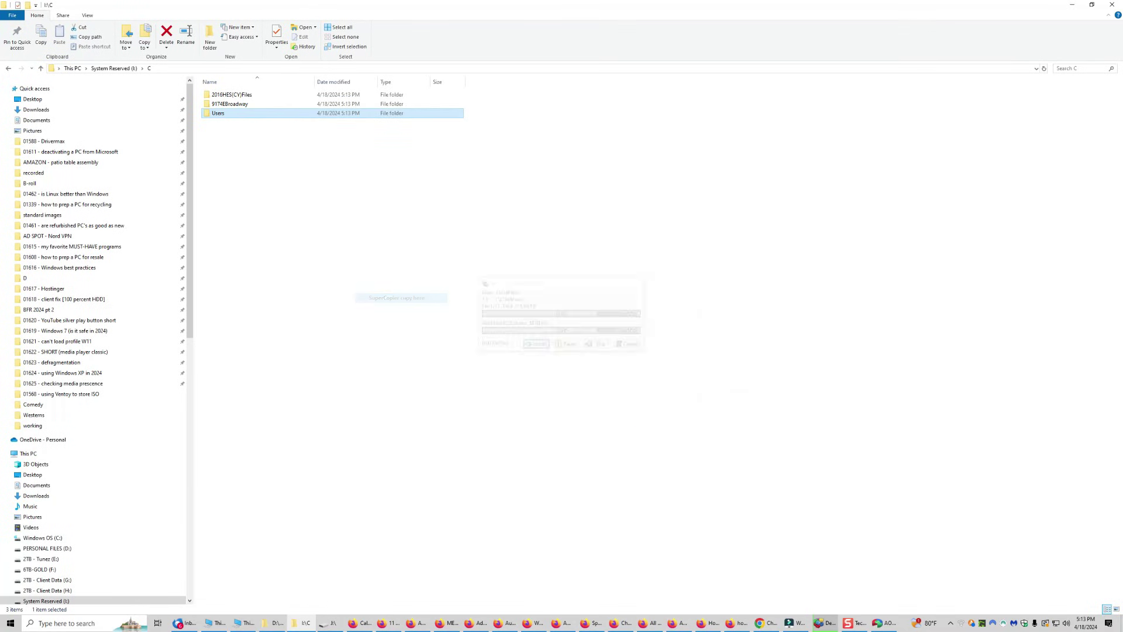
pyautogui.click(687, 298)
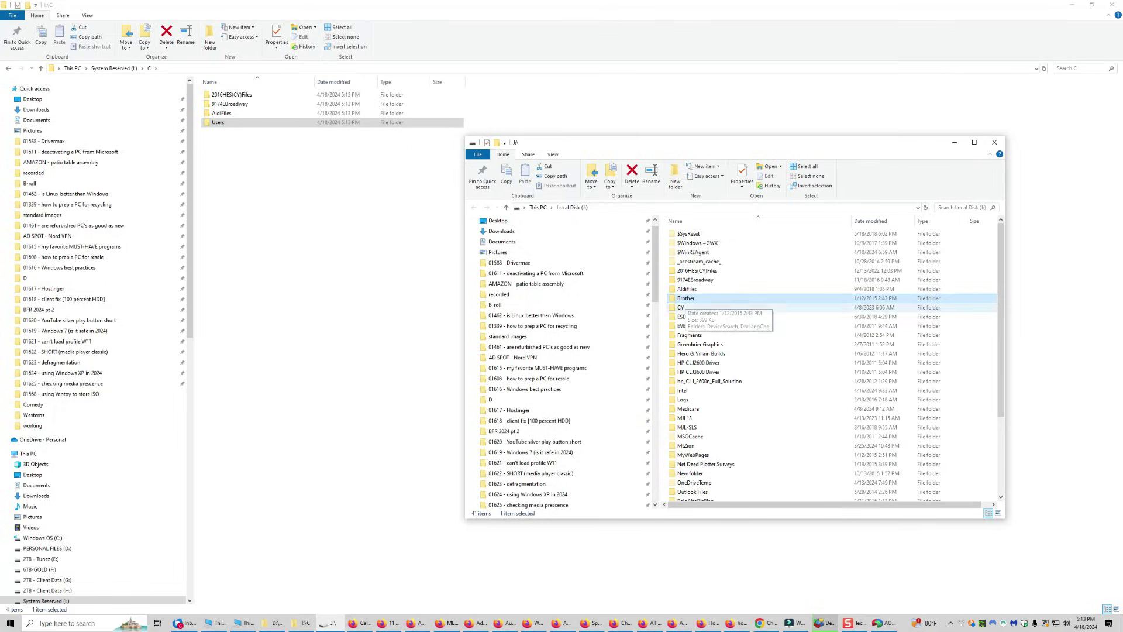
pyautogui.moveTo(736, 150); pyautogui.dragTo(1122, 150)
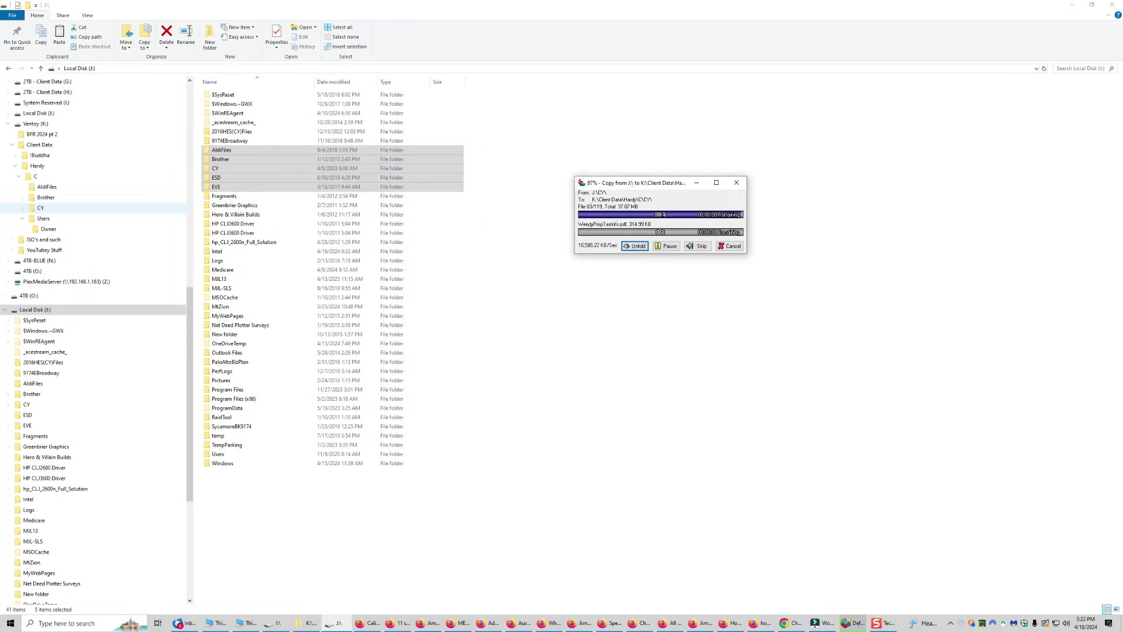
# Copy the Fragments, Greenbrier Graphics and Hero & Villain Builds folders from J: into the client's C folder on Ventoy (K:).
pyautogui.click(224, 196)
pyautogui.keyDown('shift'); pyautogui.click(235, 214); pyautogui.keyUp('shift')
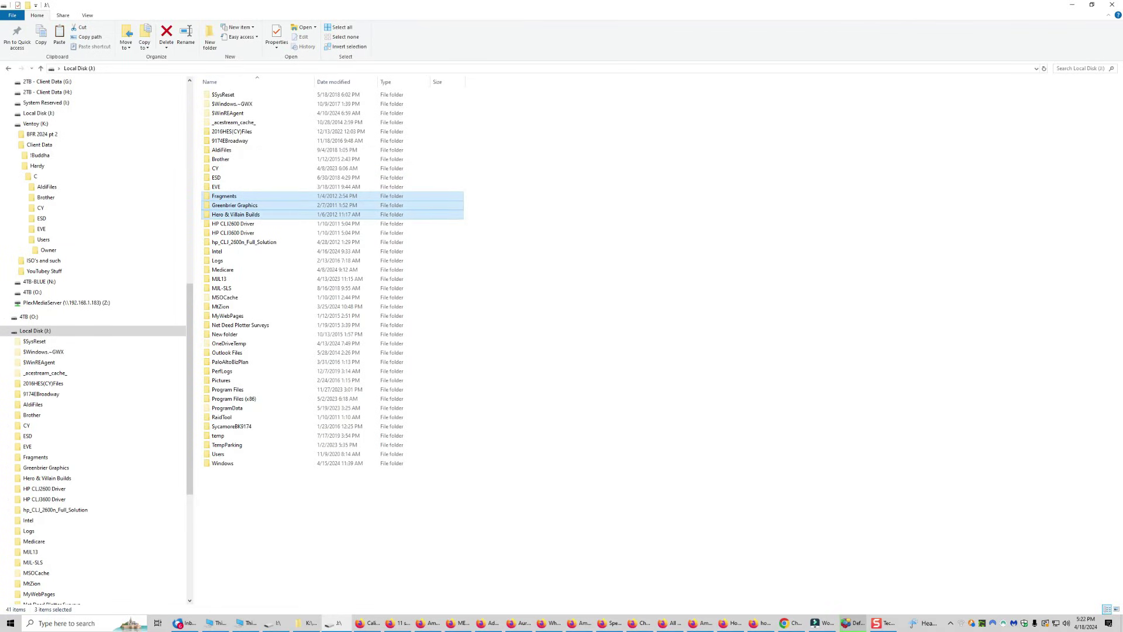
pyautogui.moveTo(235, 214); pyautogui.dragTo(35, 176)
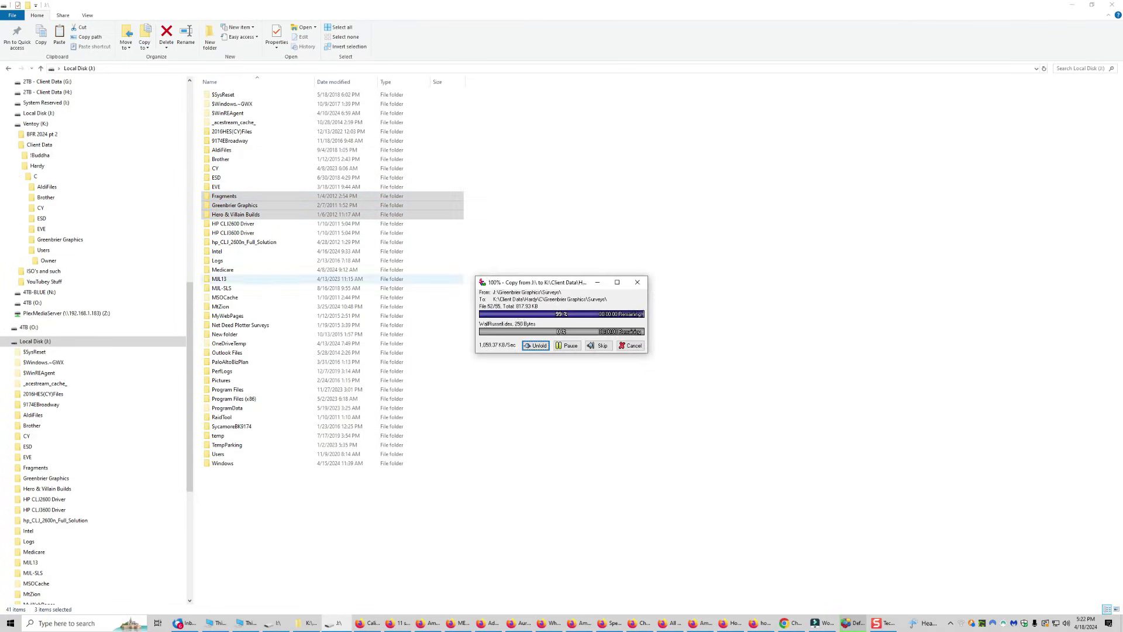
pyautogui.click(233, 223)
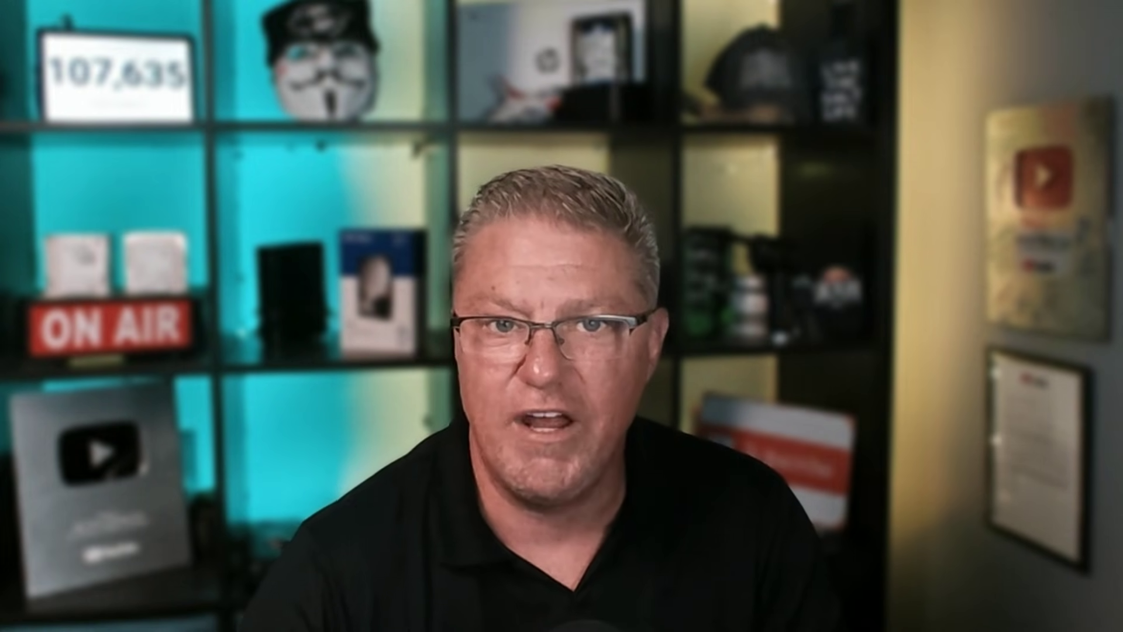
# Run chkdsk /r on the J: drive from the administrator Command Prompt and agree to force a dismount of the volume.
pyautogui.write('chkd')
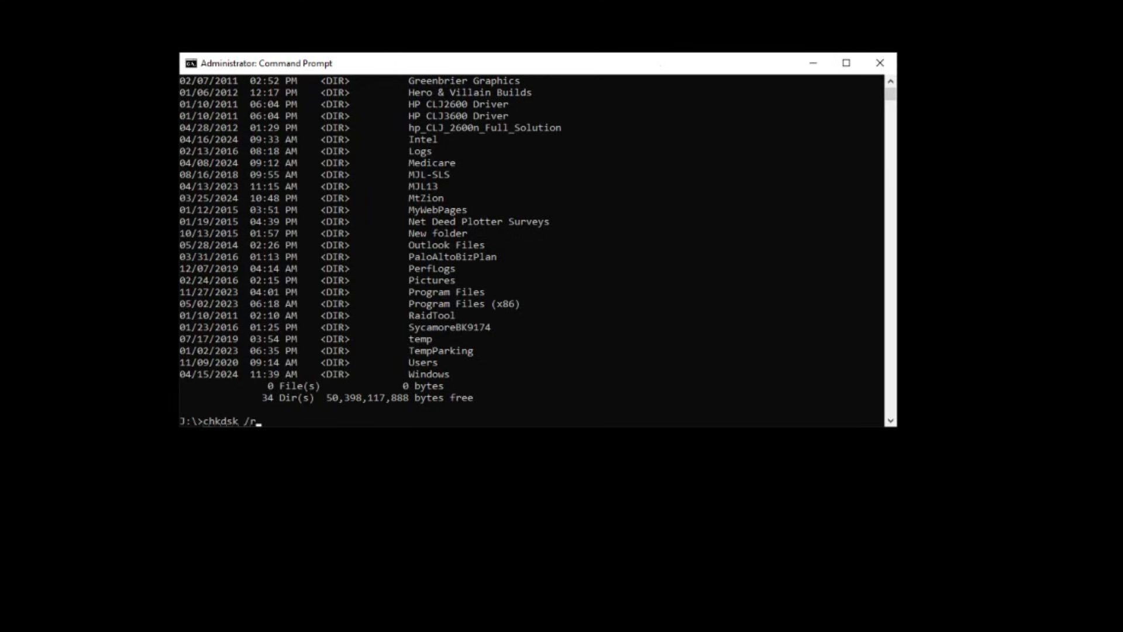
pyautogui.write('sk /r')
pyautogui.press('Return')
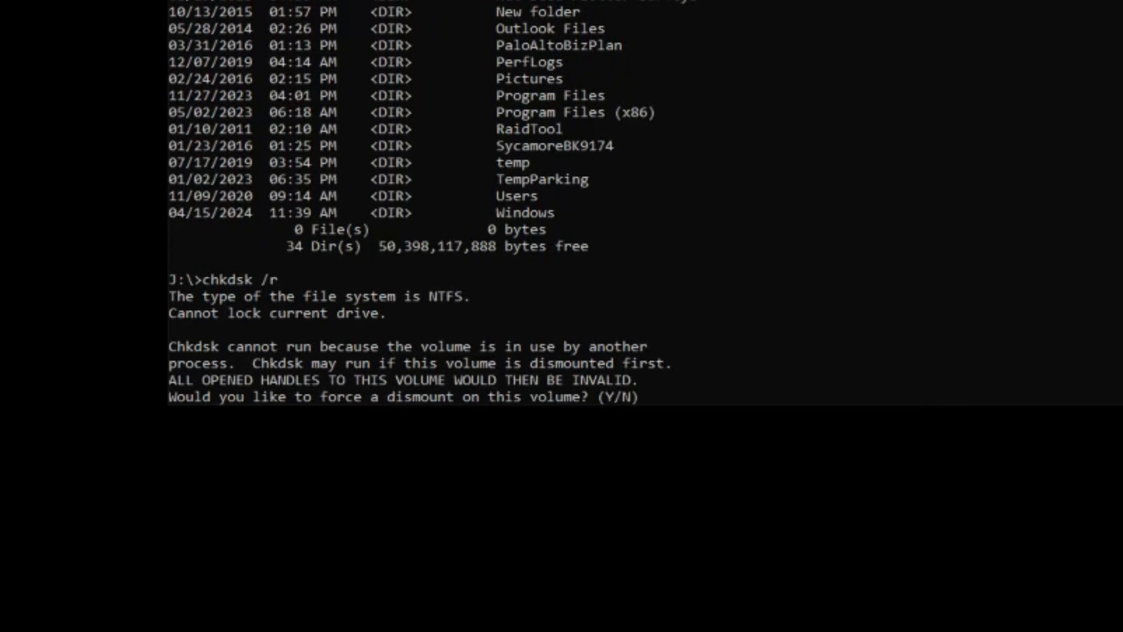
pyautogui.write('y')
pyautogui.press('Return')
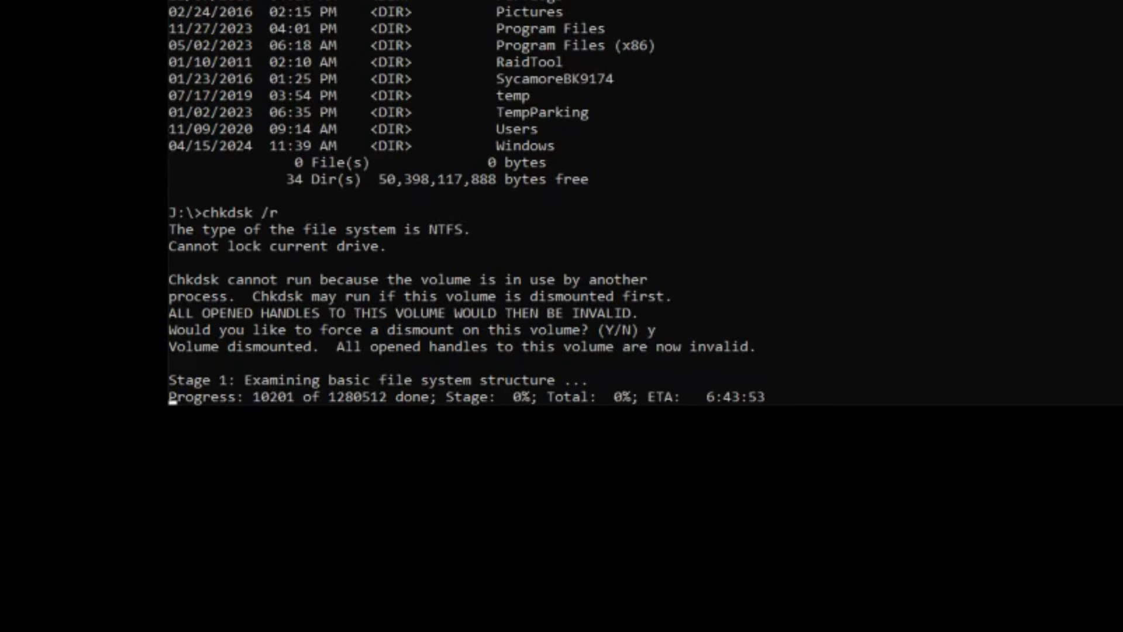
pyautogui.moveTo(1053, 406); pyautogui.dragTo(1053, 631)
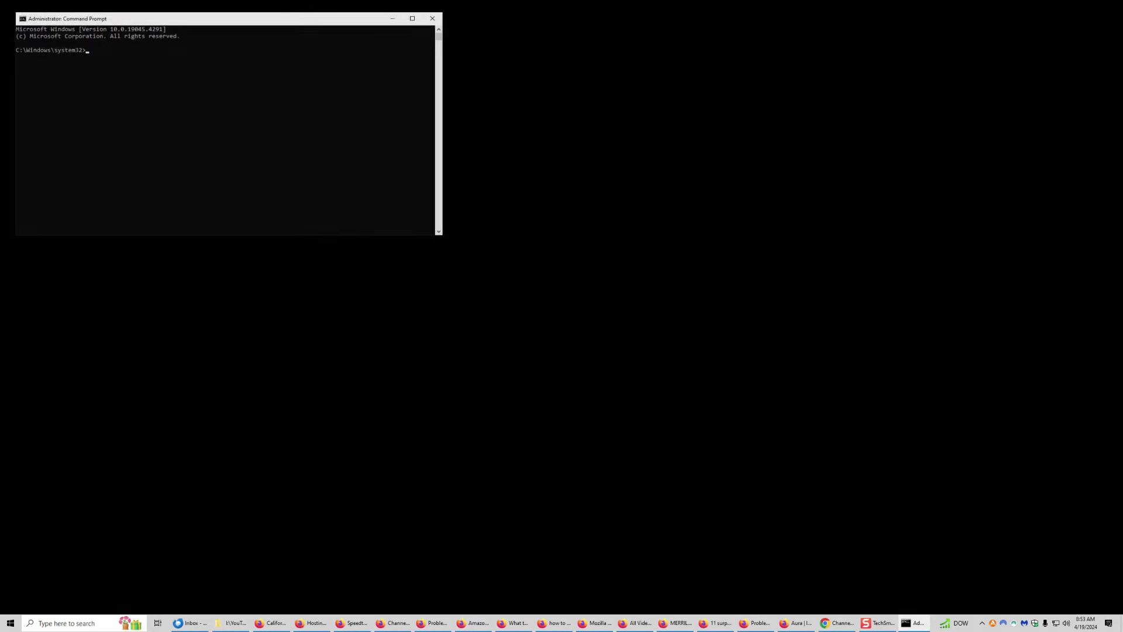
# Run sfc /scannow at the P: drive prompt in the administrator Command Prompt.
pyautogui.moveTo(296, 25); pyautogui.dragTo(664, 168)
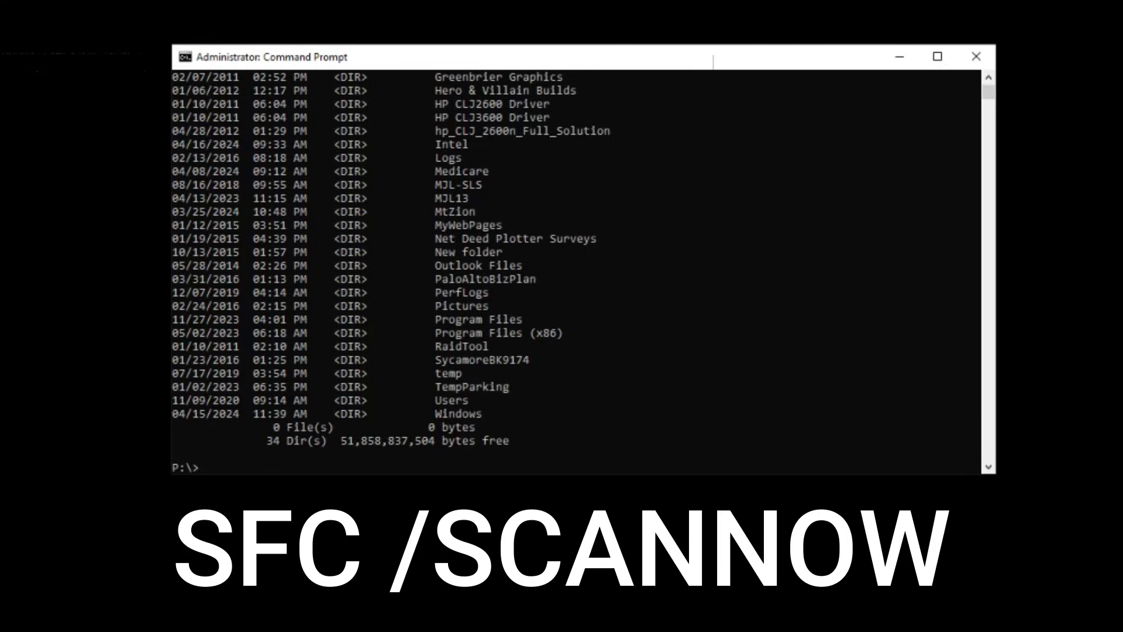
pyautogui.write('/scannow')
pyautogui.press('Return')
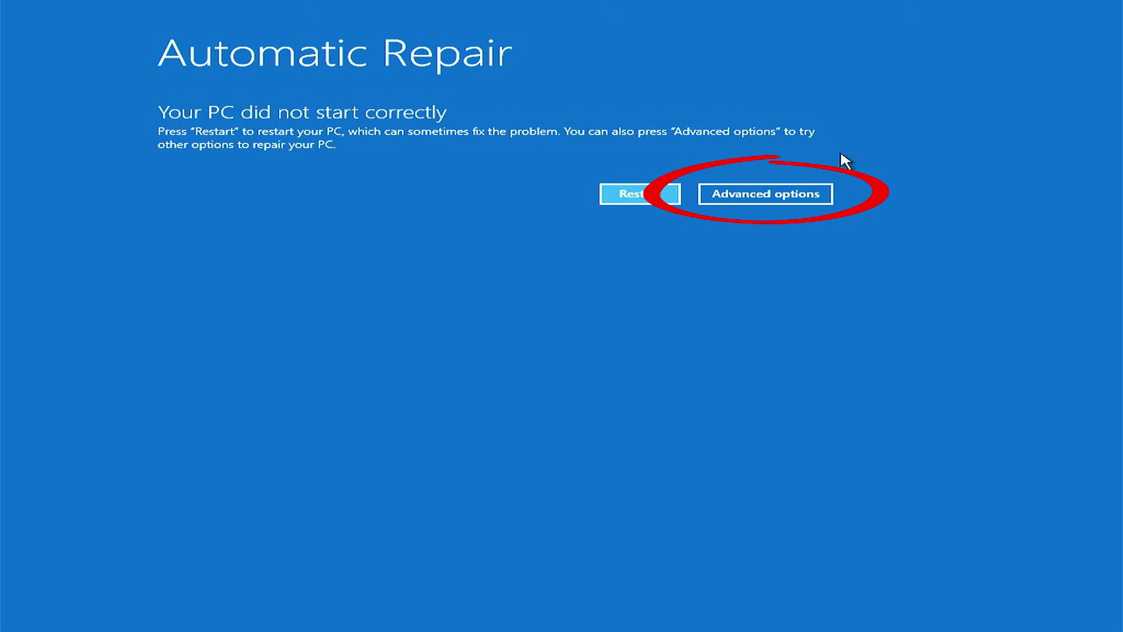
# Open System Restore from the advanced troubleshooting options of the Automatic Repair screen.
pyautogui.click(797, 195)
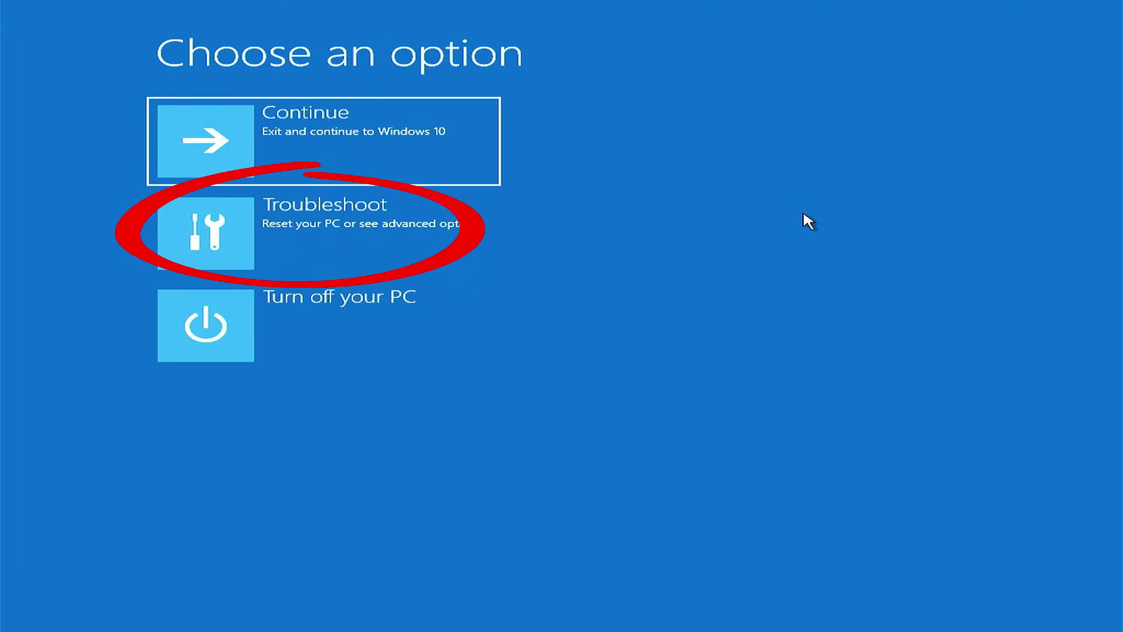
pyautogui.click(355, 235)
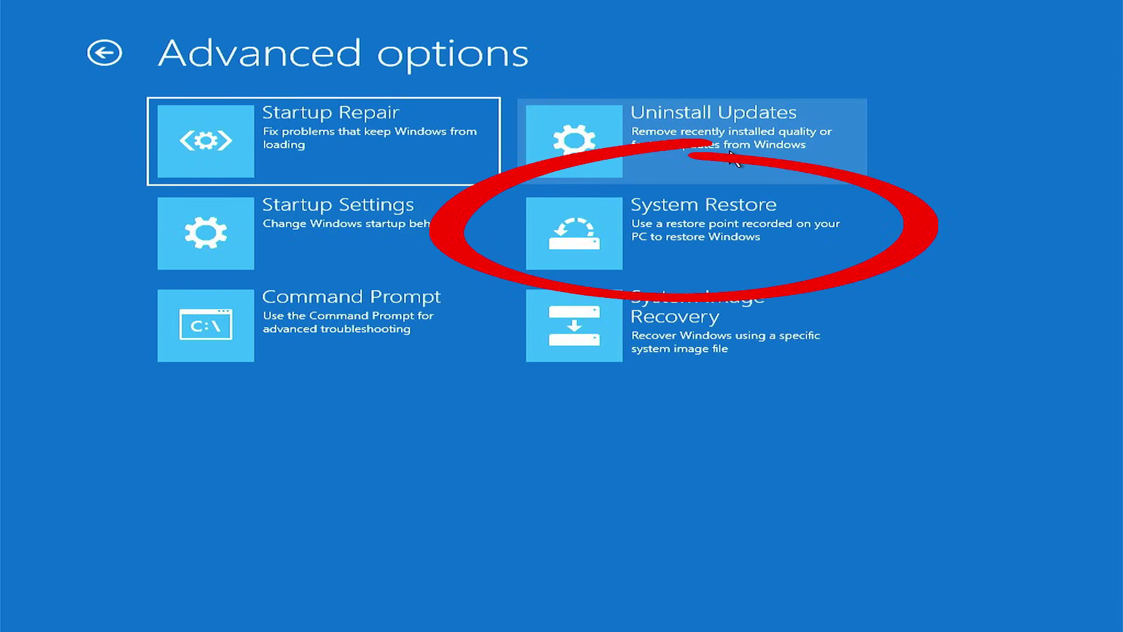
pyautogui.click(724, 220)
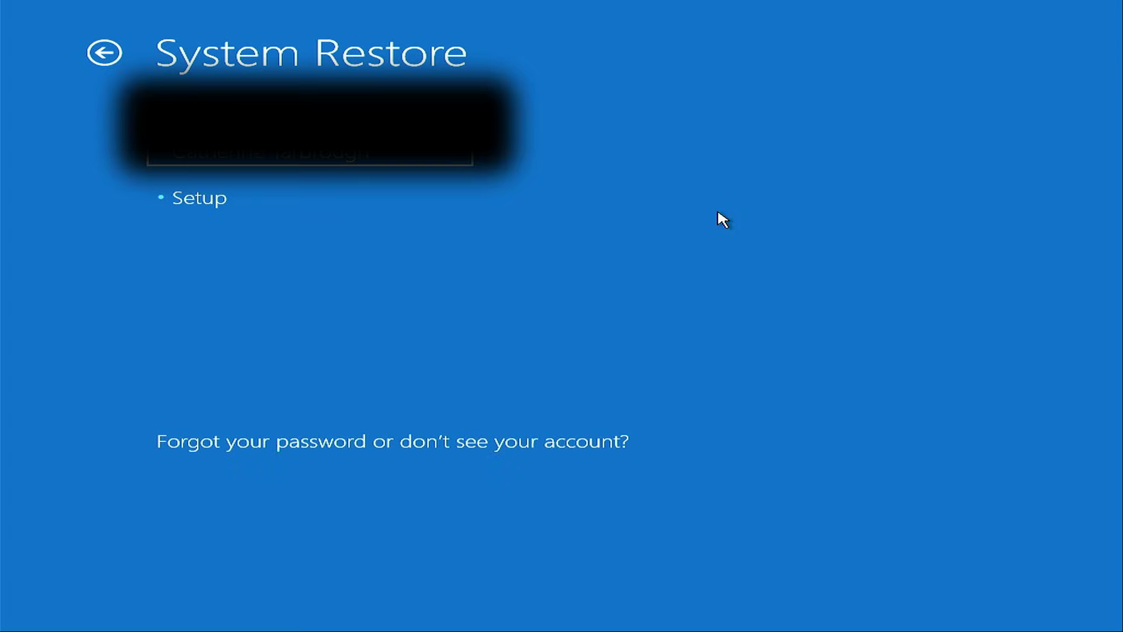
# Choose the user account for System Restore, enter the account password and continue.
pyautogui.click(303, 160)
pyautogui.write('***')
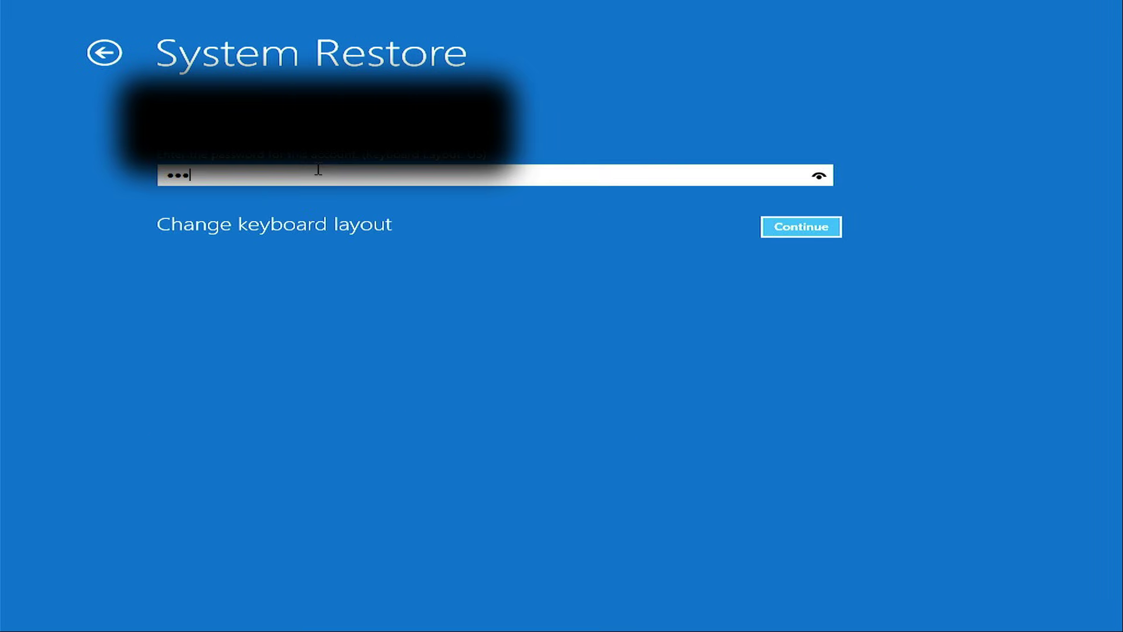
pyautogui.write('*****')
pyautogui.click(819, 230)
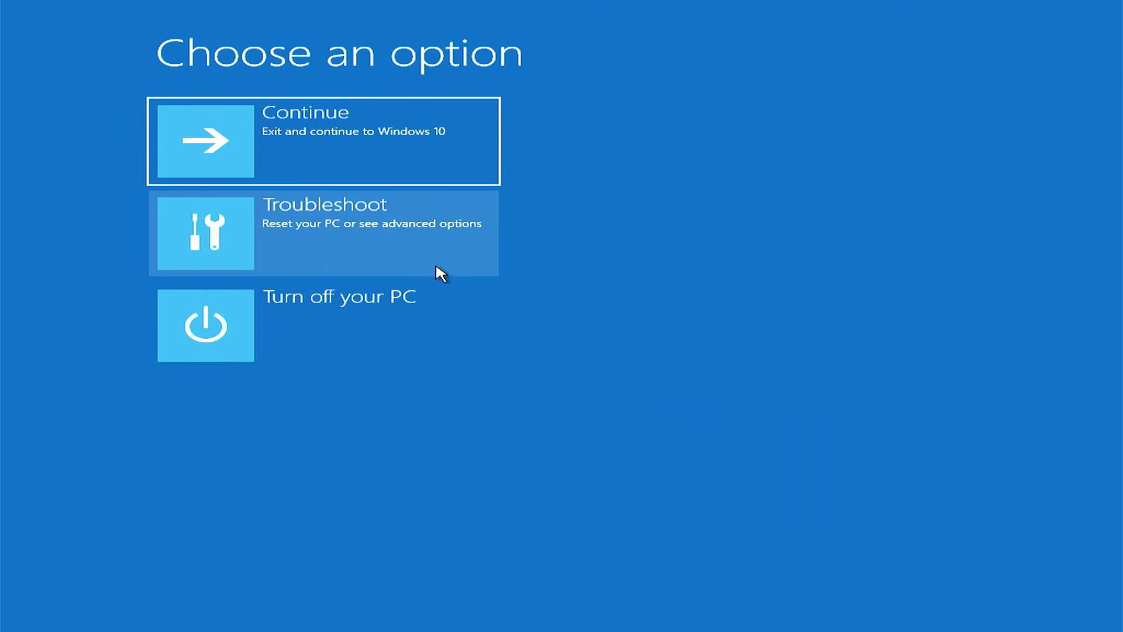
# Try to uninstall the latest feature update through the advanced troubleshooting options.
pyautogui.click(440, 256)
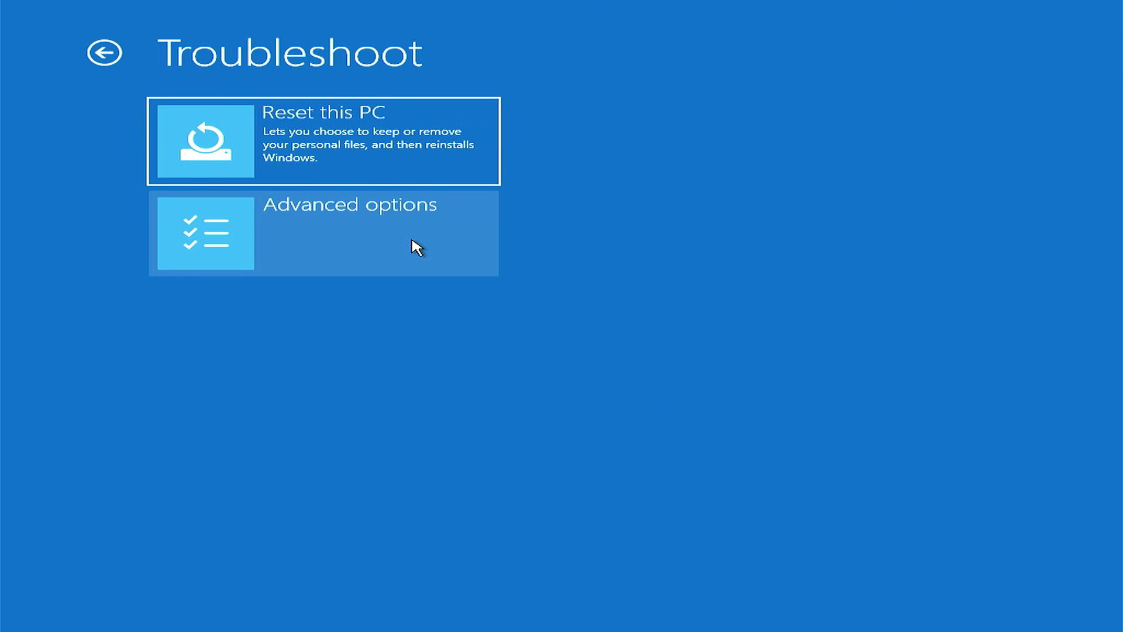
pyautogui.click(416, 245)
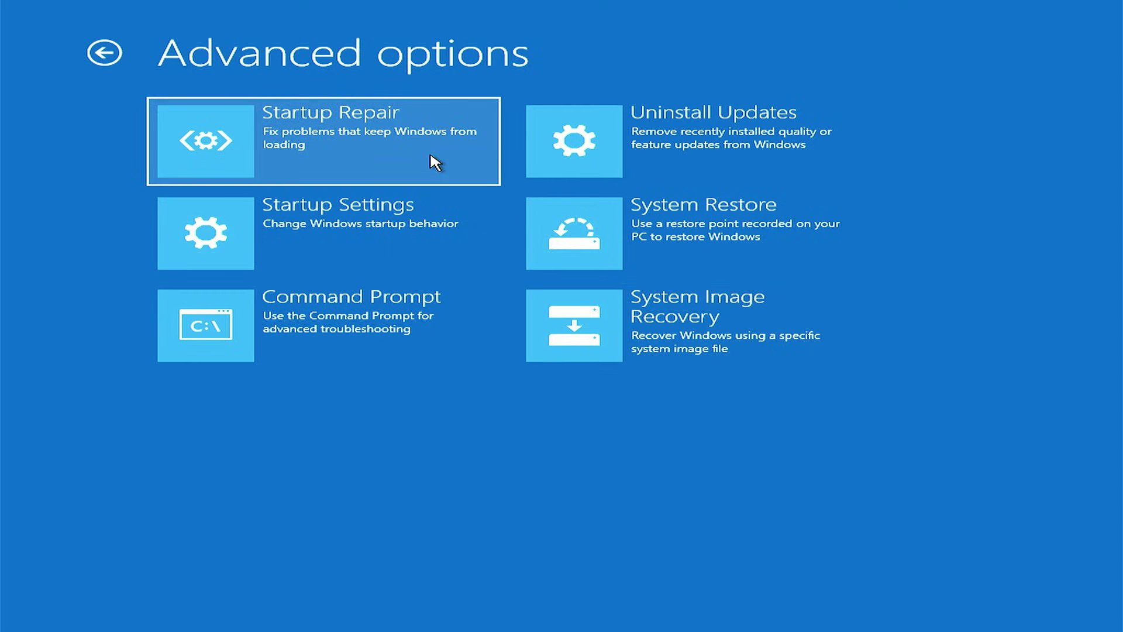
pyautogui.click(751, 145)
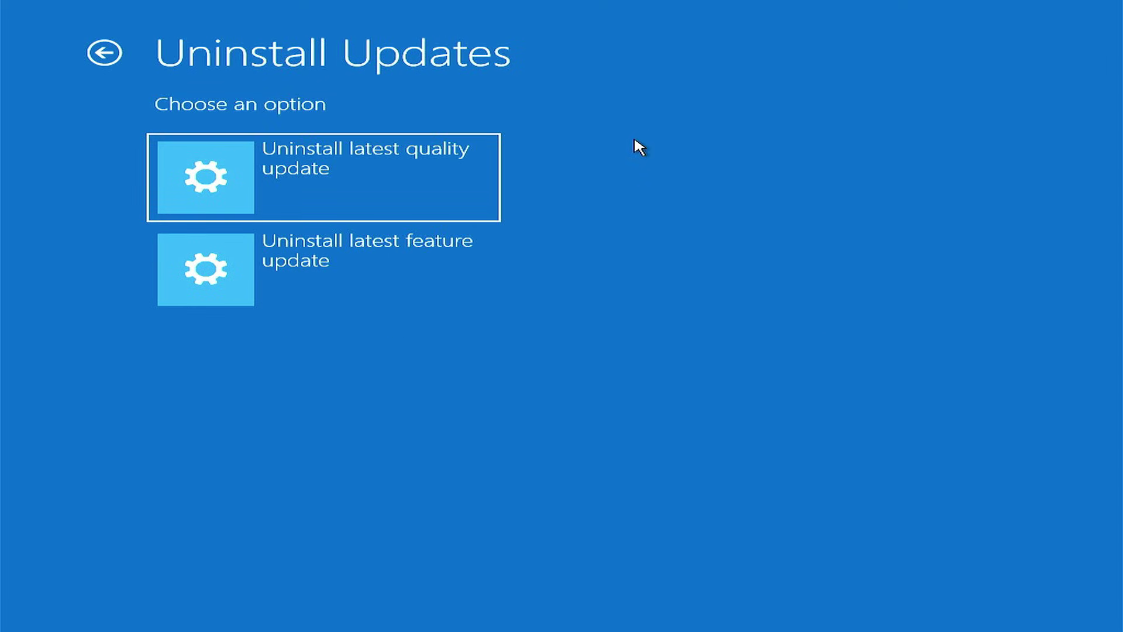
pyautogui.click(408, 262)
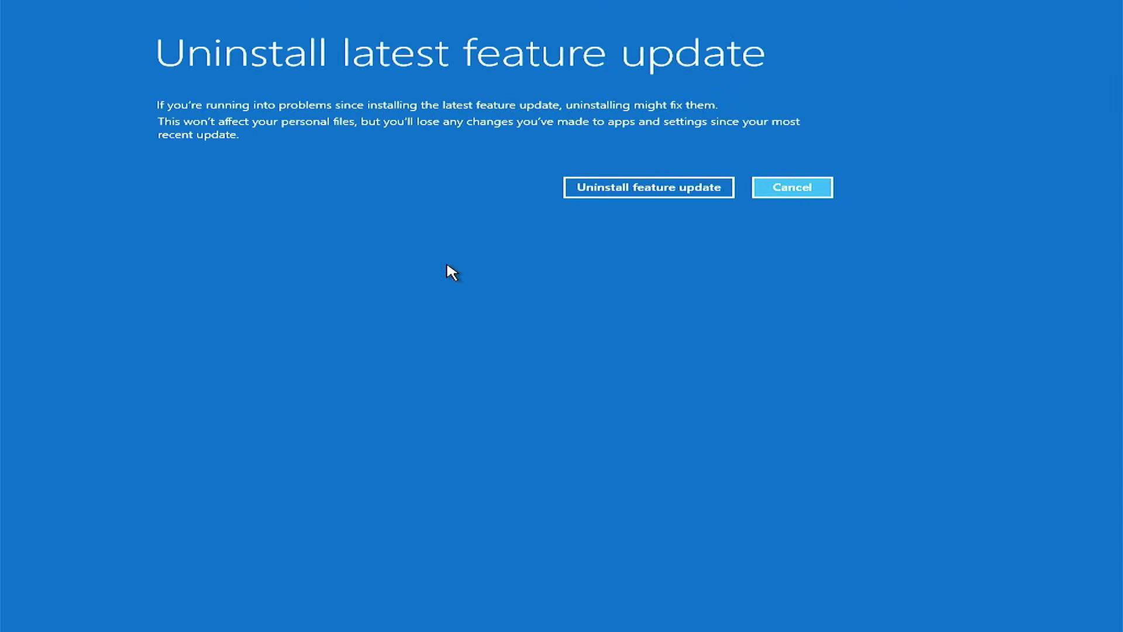
pyautogui.click(663, 187)
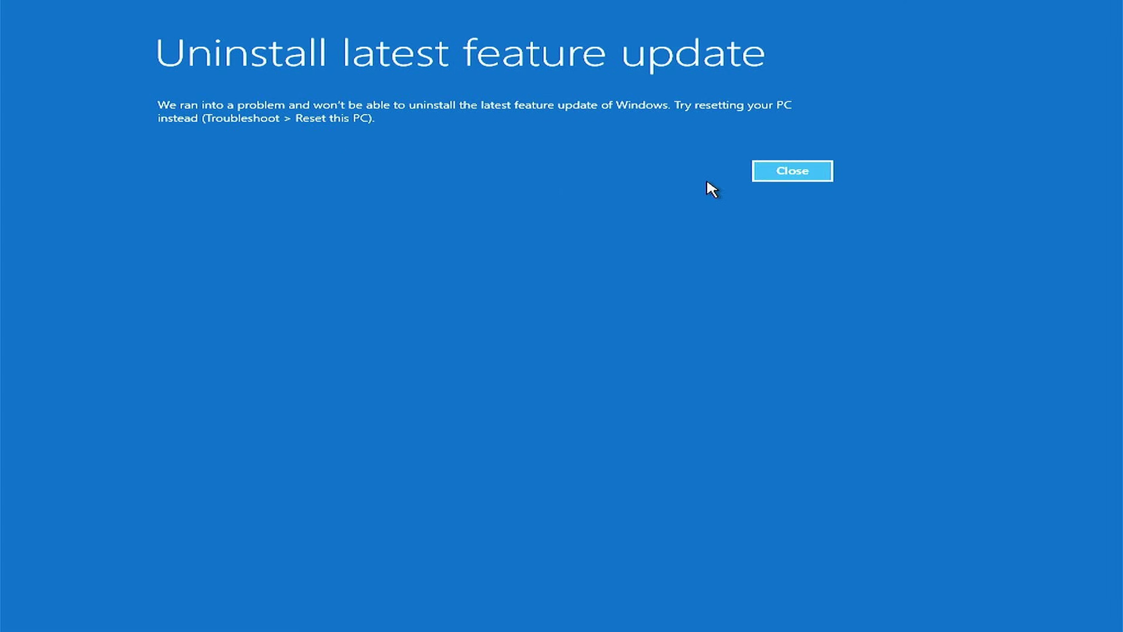
pyautogui.click(792, 172)
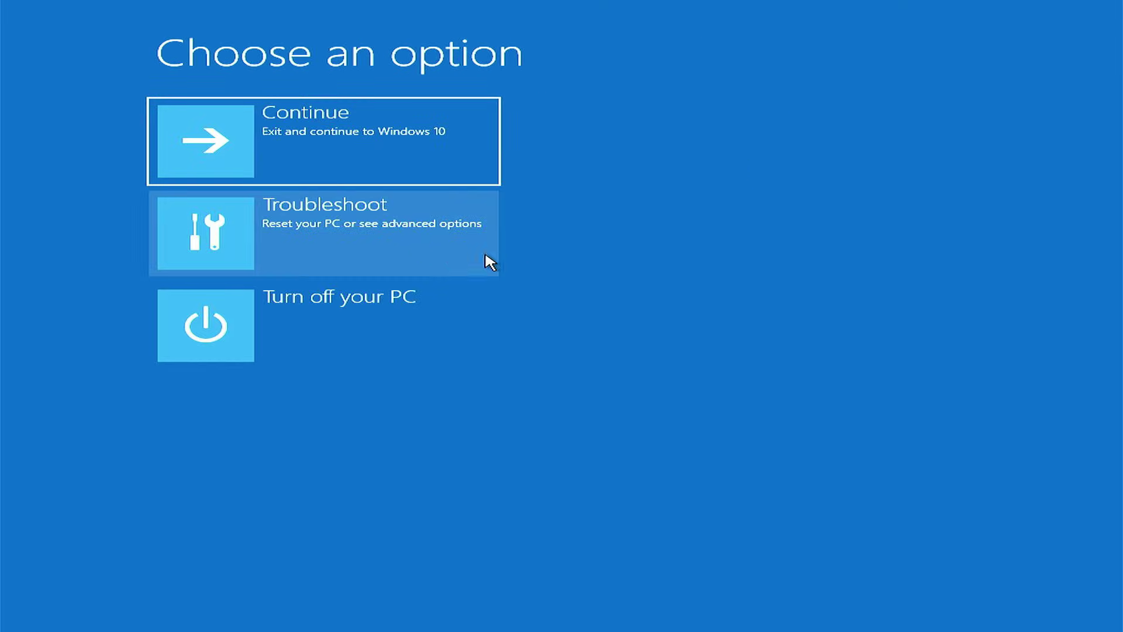
# Uninstall the latest quality update through the advanced troubleshooting options.
pyautogui.click(403, 232)
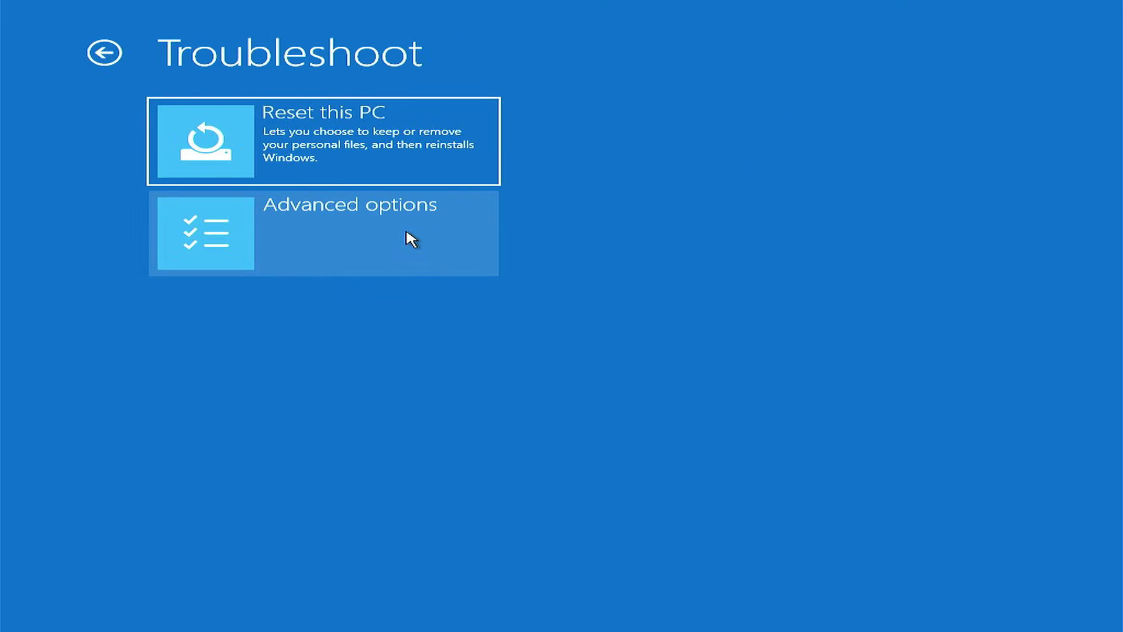
pyautogui.click(405, 239)
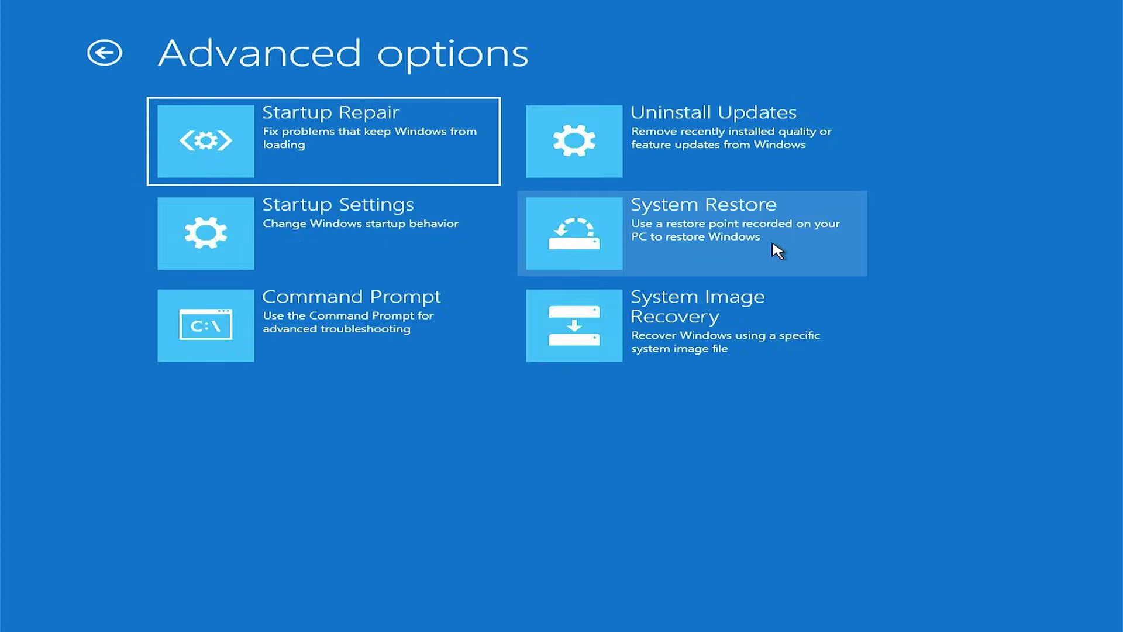
pyautogui.click(752, 153)
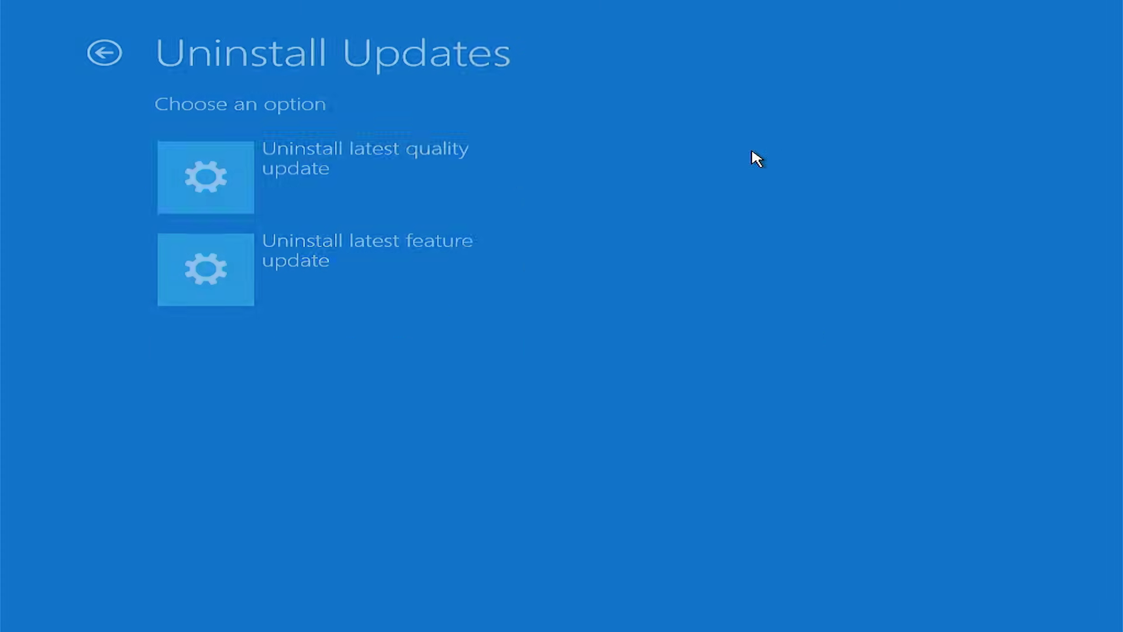
pyautogui.click(372, 169)
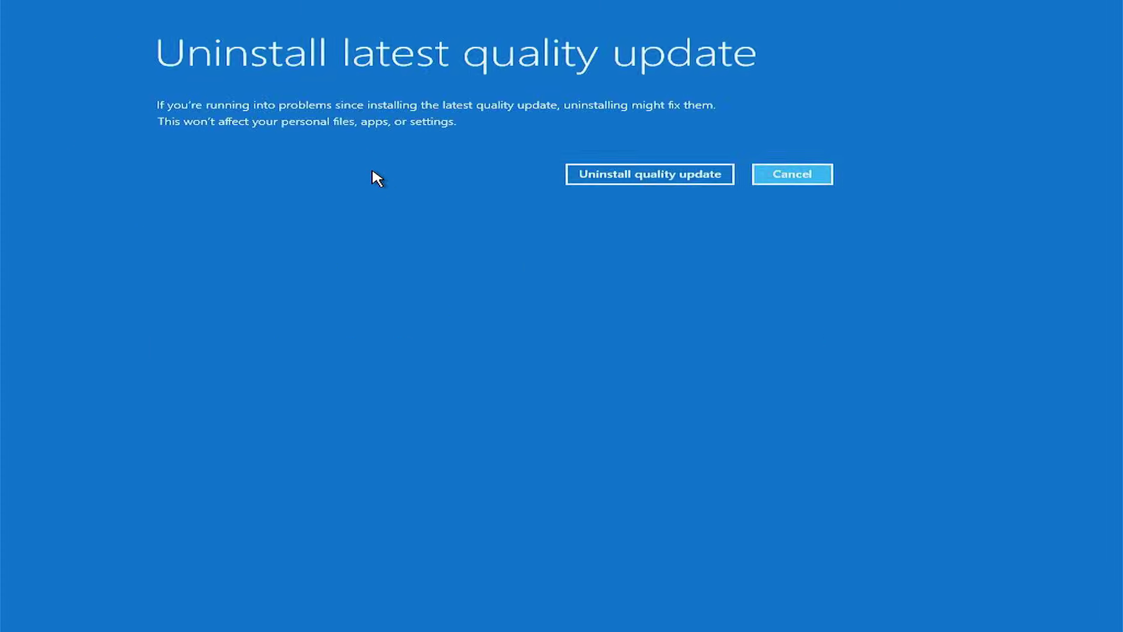
pyautogui.click(651, 178)
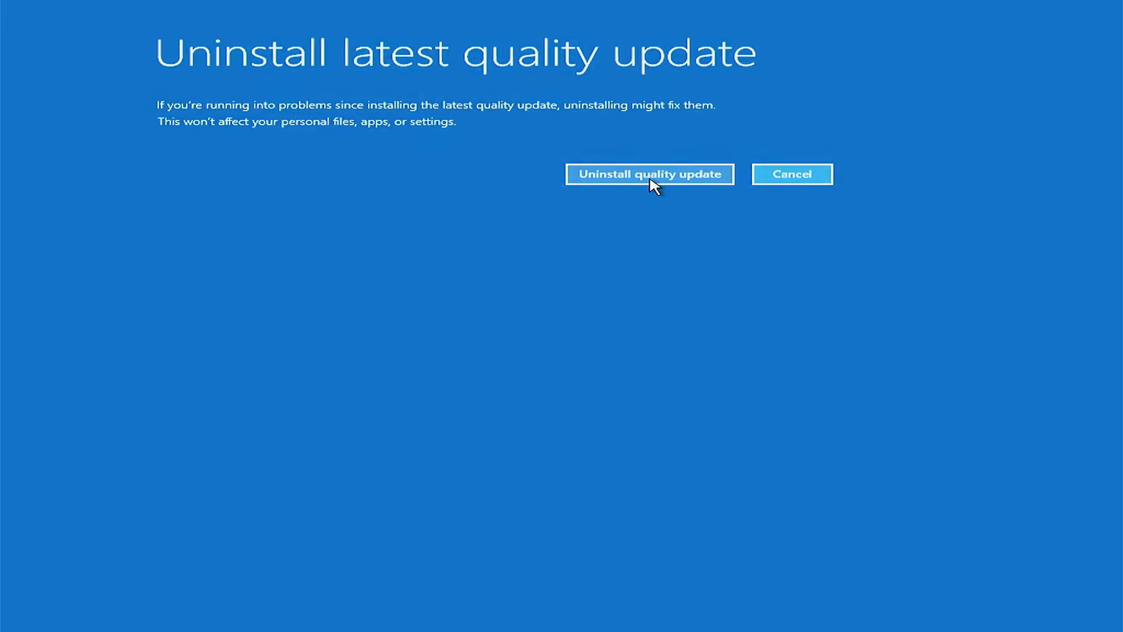
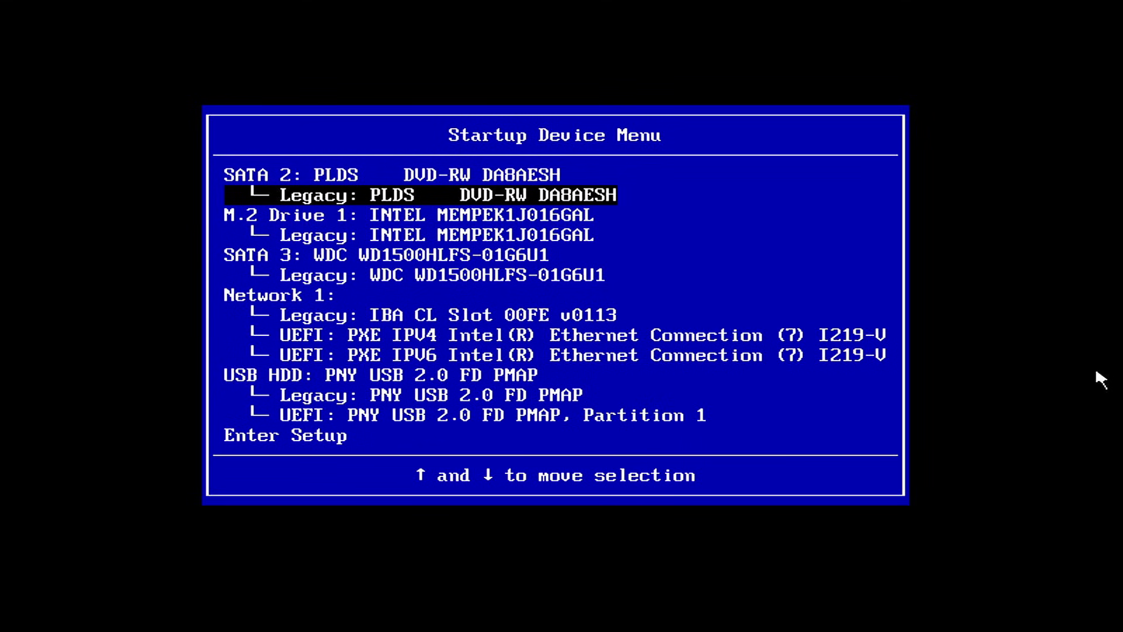
# Boot the computer from the Legacy: PNY USB 2.0 FD PMAP entry in the Startup Device Menu.
pyautogui.press('Down')
pyautogui.press('Down')
pyautogui.press('Down')
pyautogui.press('Down')
pyautogui.press('Down')
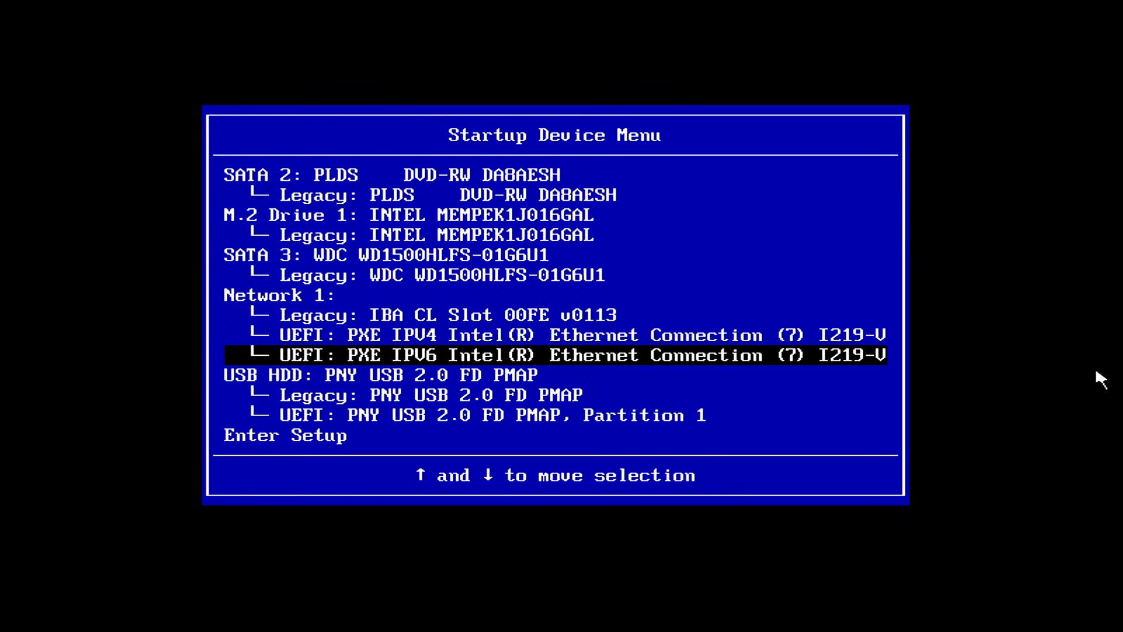
pyautogui.press('Down')
pyautogui.press('Down')
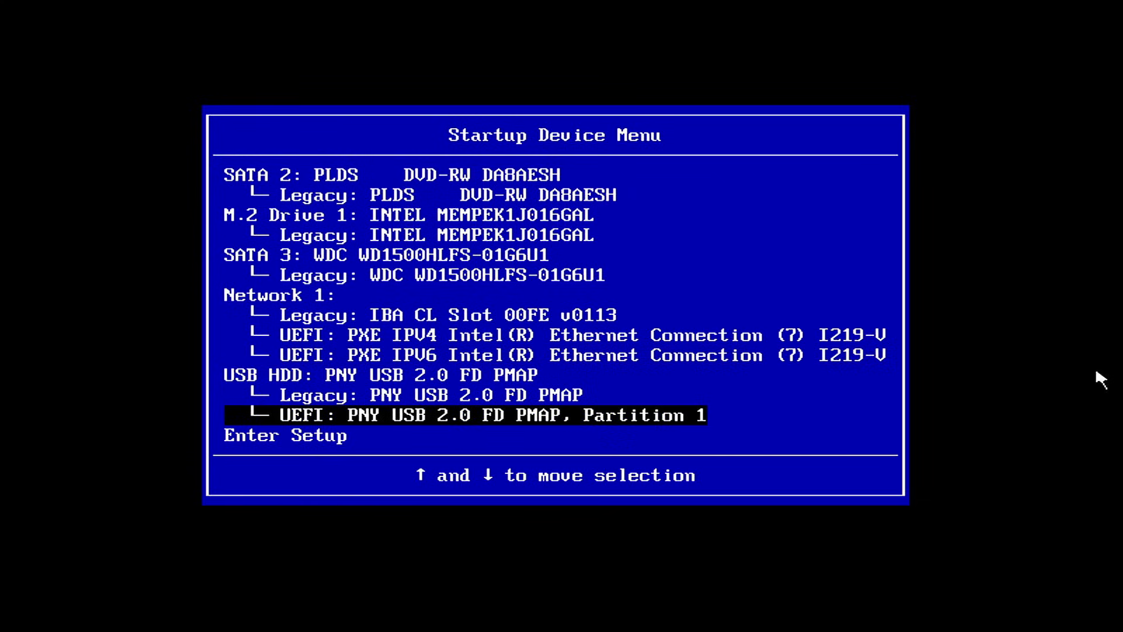
pyautogui.press('Up')
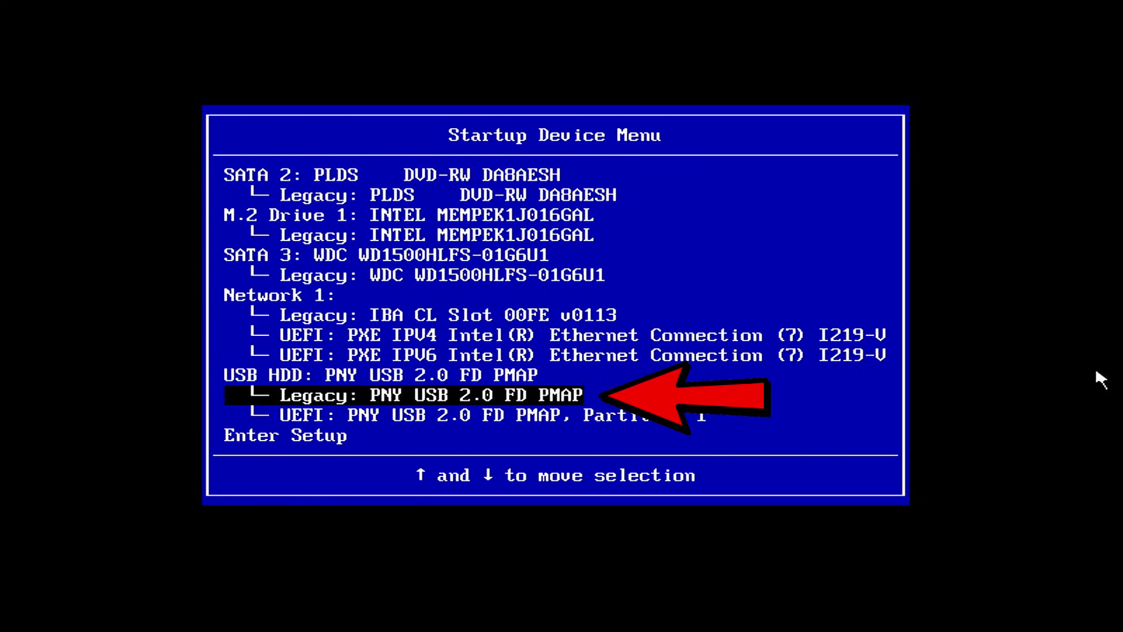
pyautogui.press('Return')
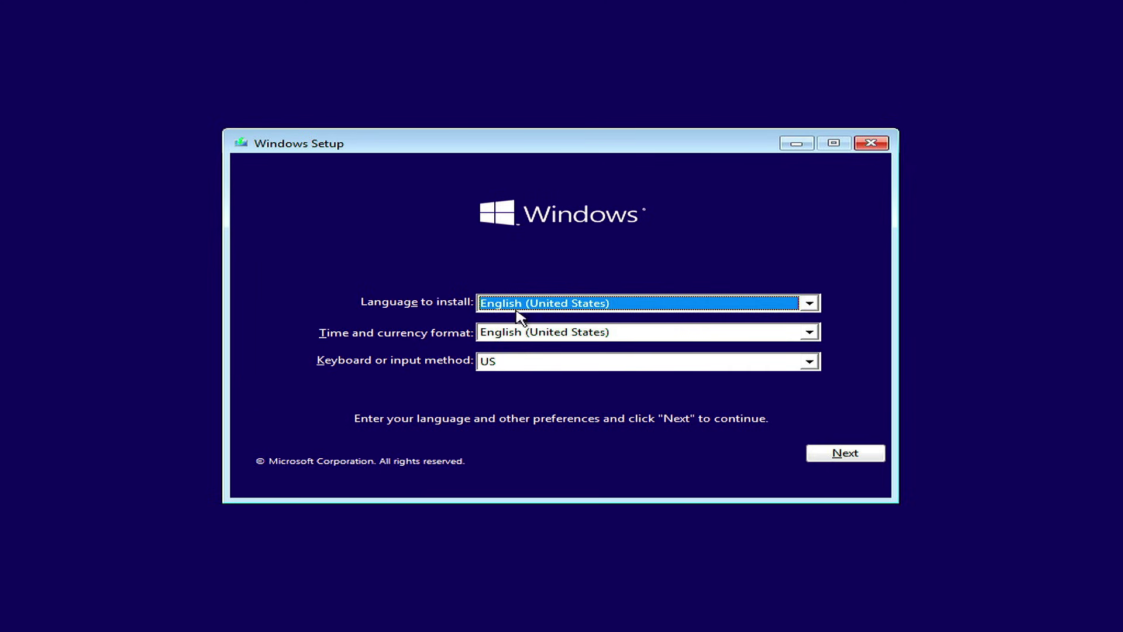
# Accept English (United States) with the US keyboard in Windows Setup and start the installation.
pyautogui.click(858, 455)
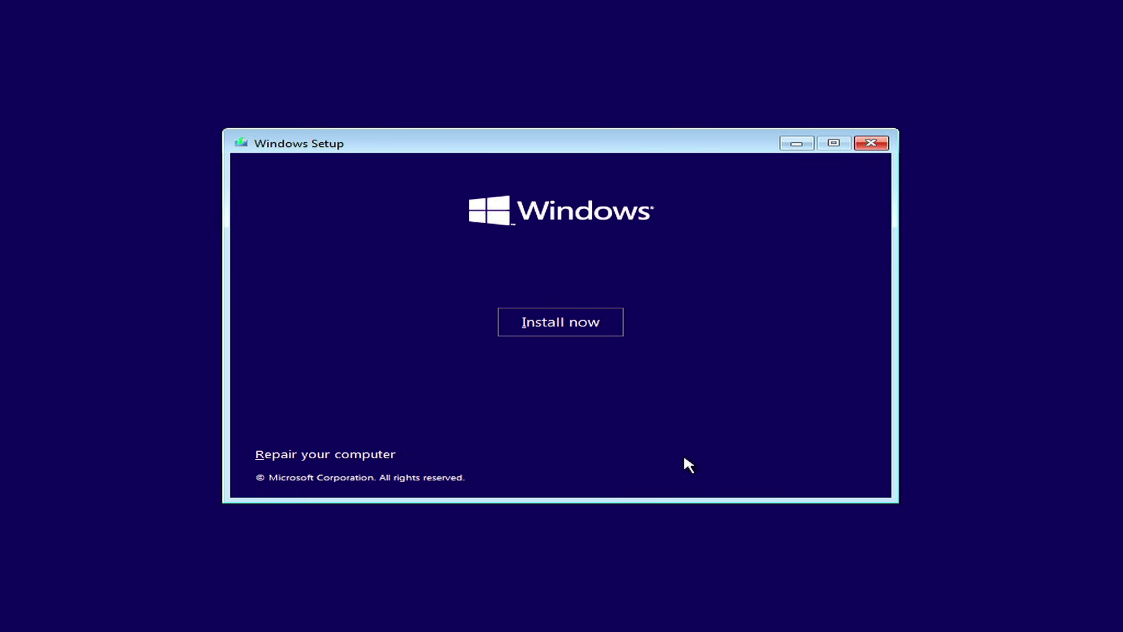
pyautogui.click(584, 328)
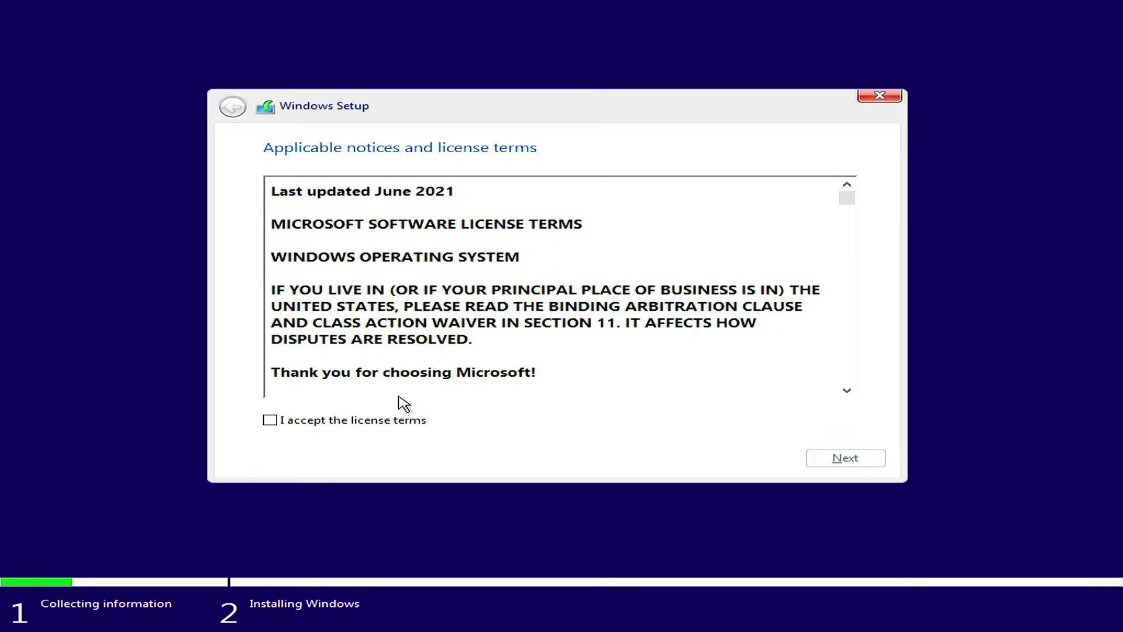
# Accept the license terms and choose the custom installation that installs Windows only.
pyautogui.click(339, 419)
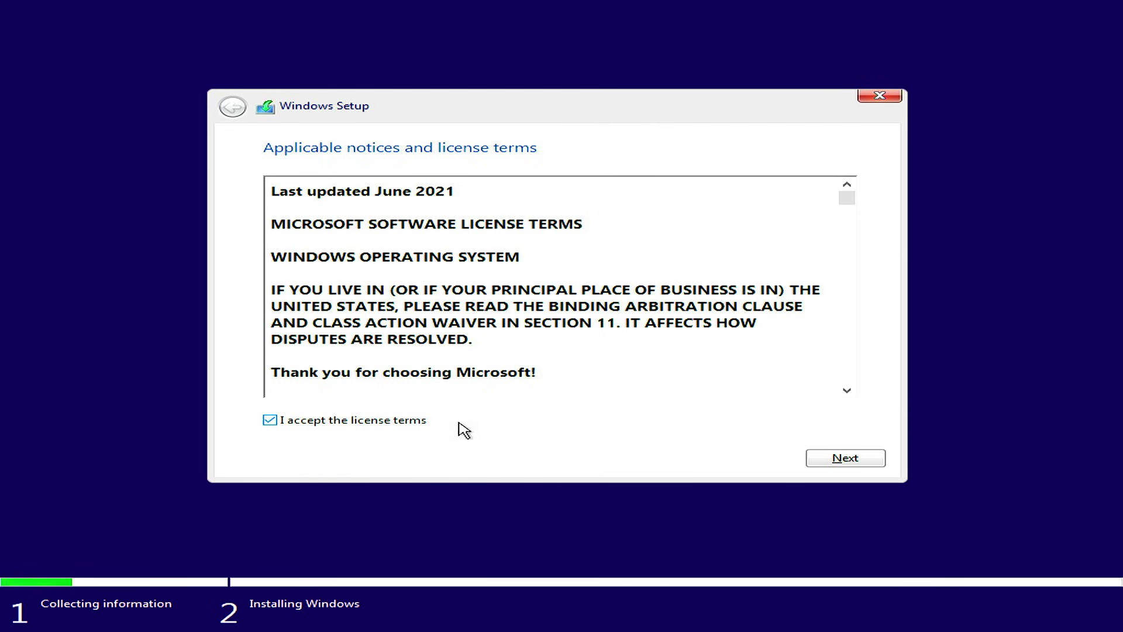
pyautogui.click(843, 458)
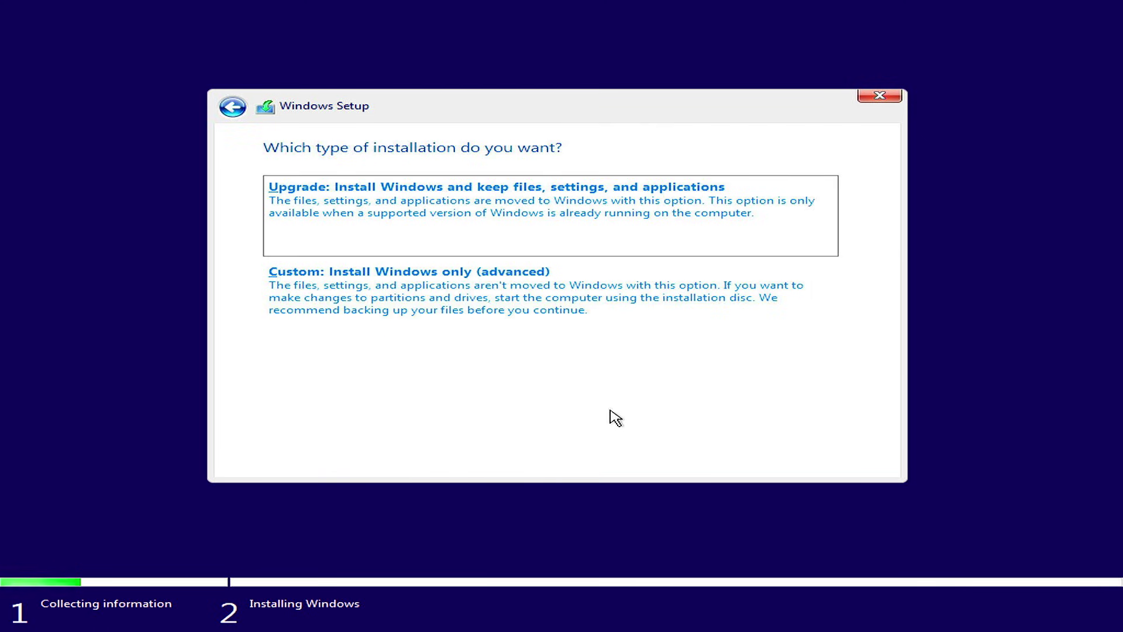
pyautogui.click(539, 316)
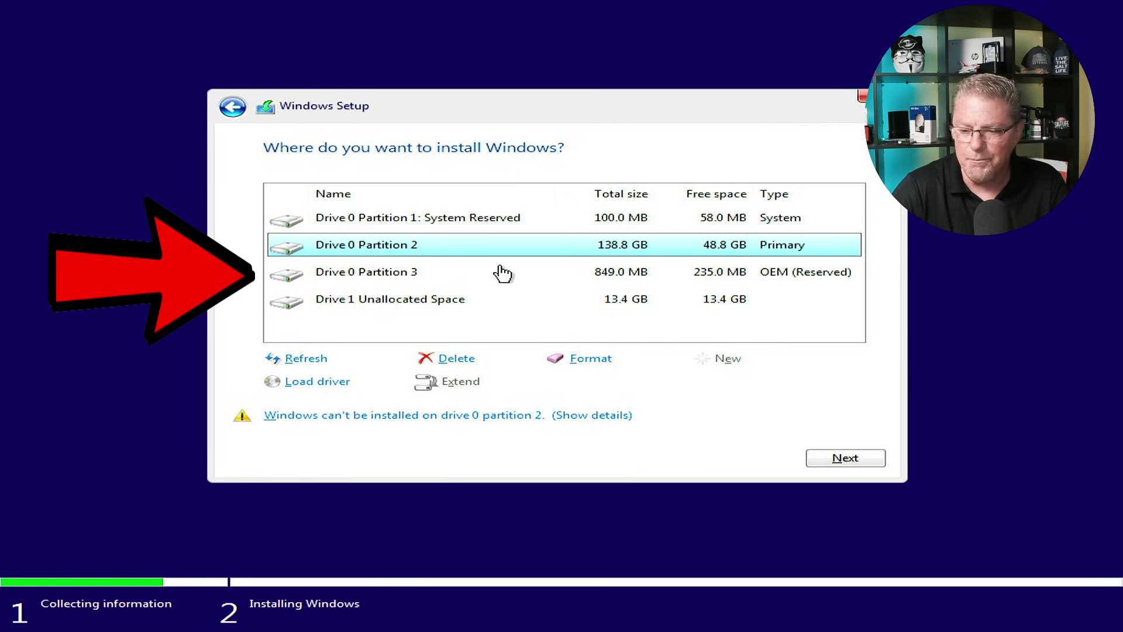
# Delete all three partitions on Drive 0: System Reserved, the primary partition and the OEM (Reserved) partition.
pyautogui.click(451, 285)
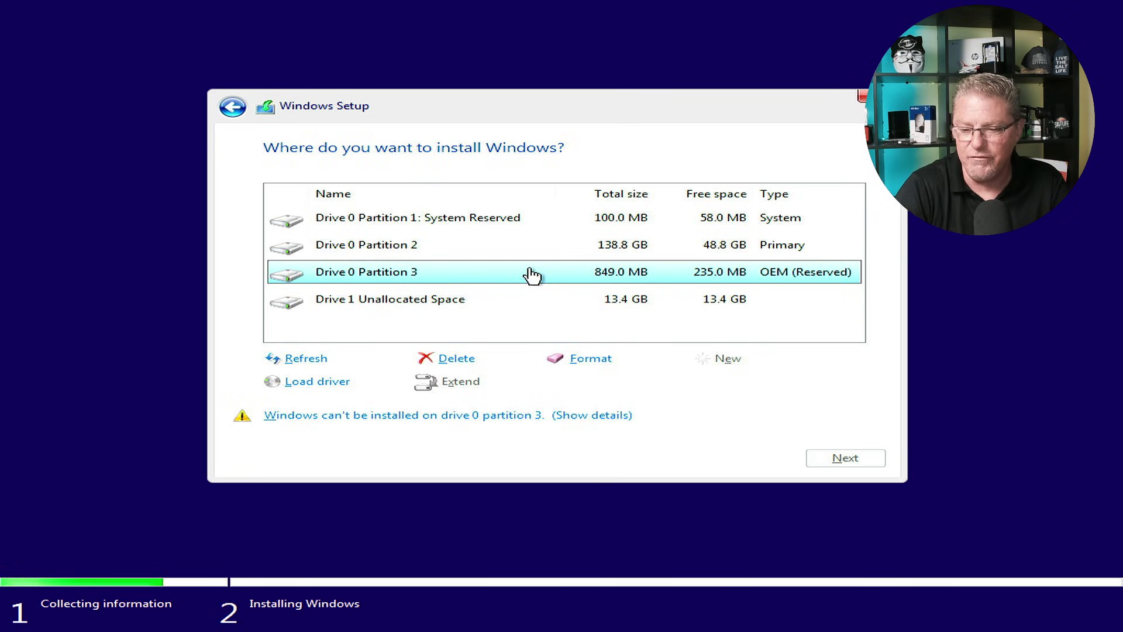
pyautogui.click(670, 299)
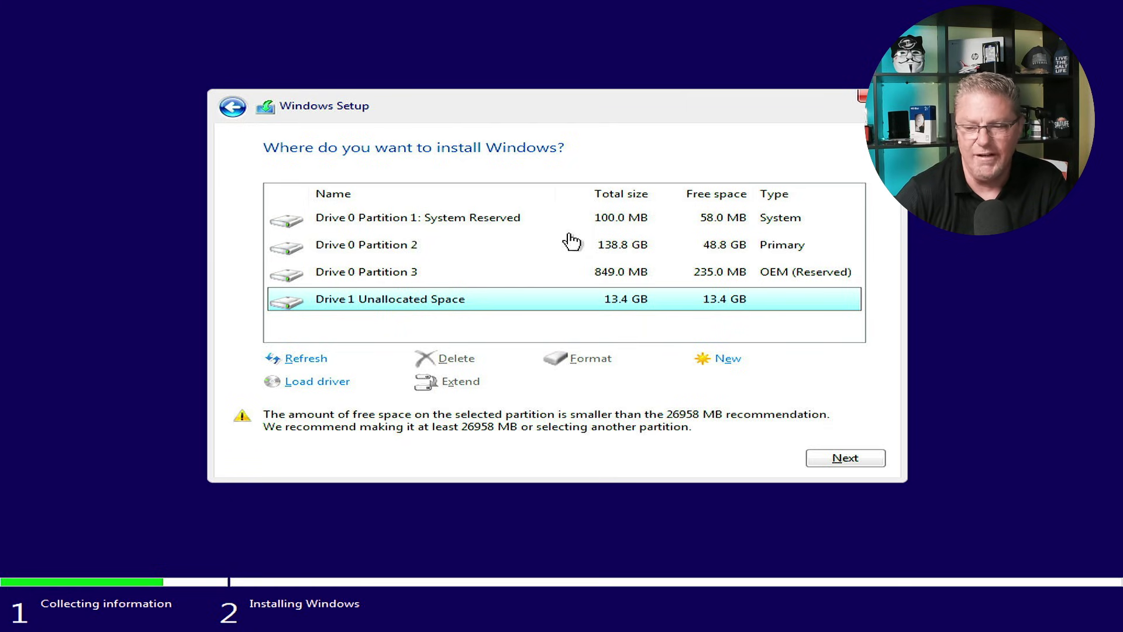
pyautogui.click(510, 228)
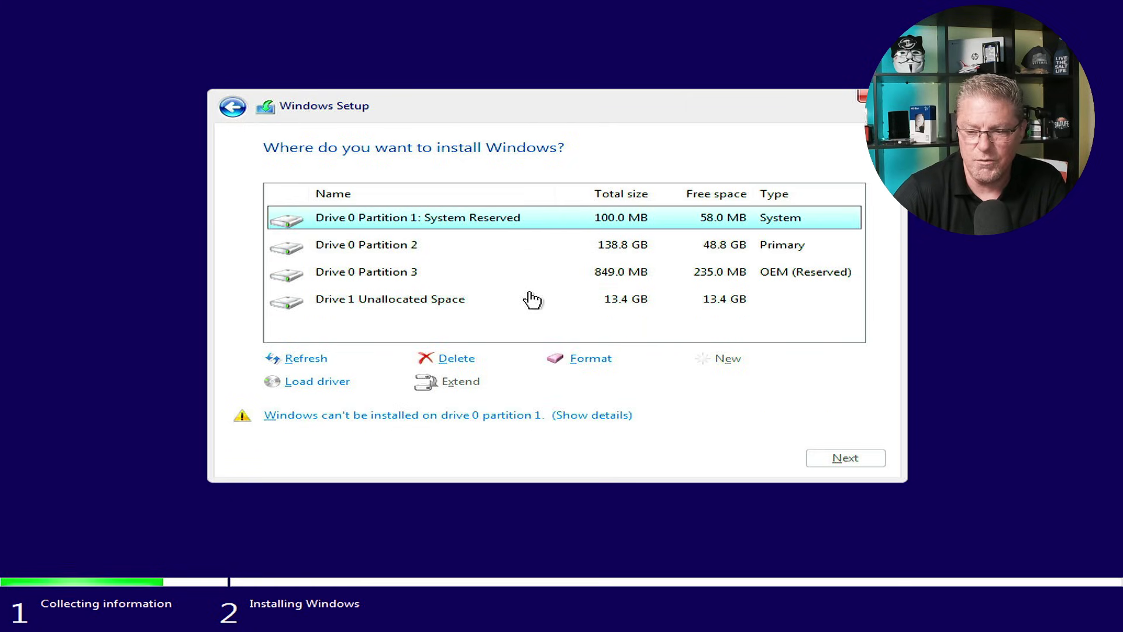
pyautogui.click(460, 359)
pyautogui.press('Return')
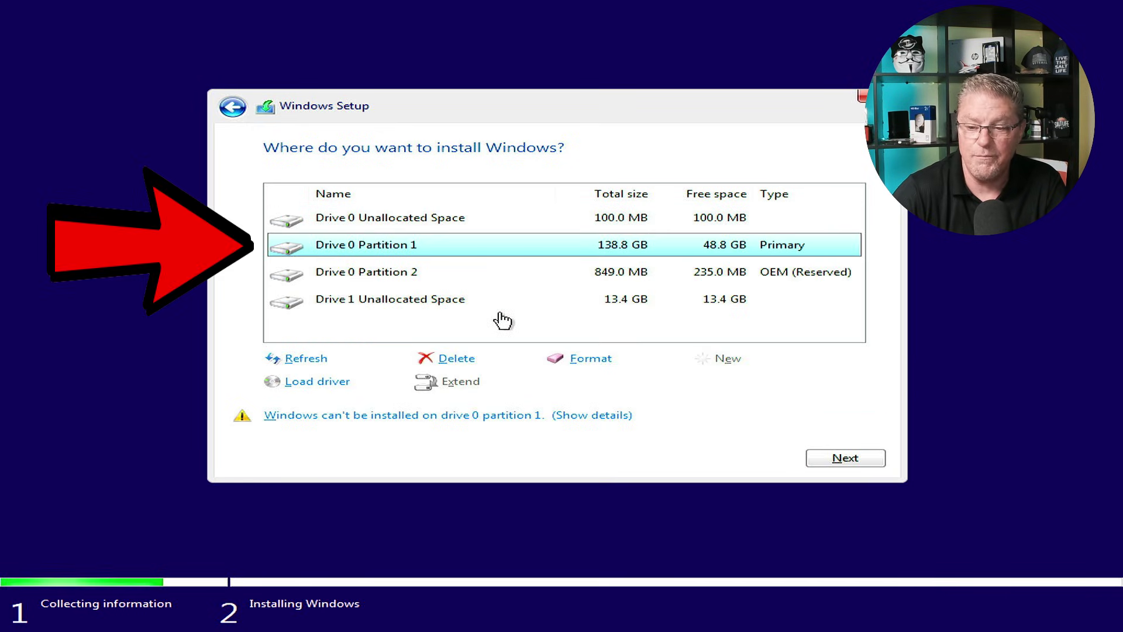
pyautogui.click(469, 357)
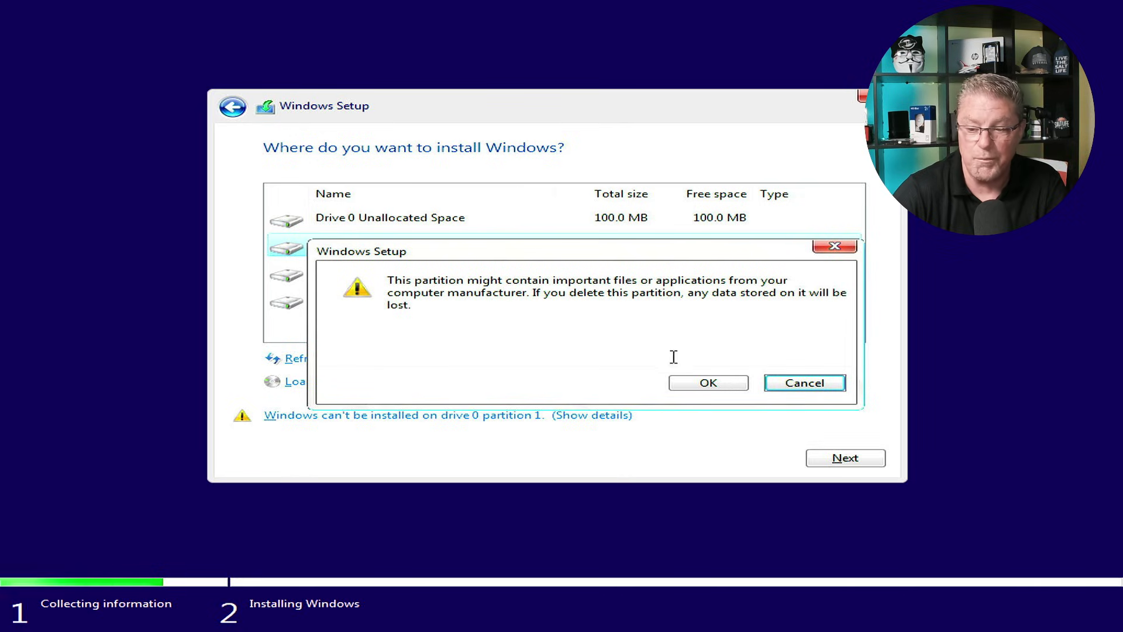
pyautogui.click(706, 382)
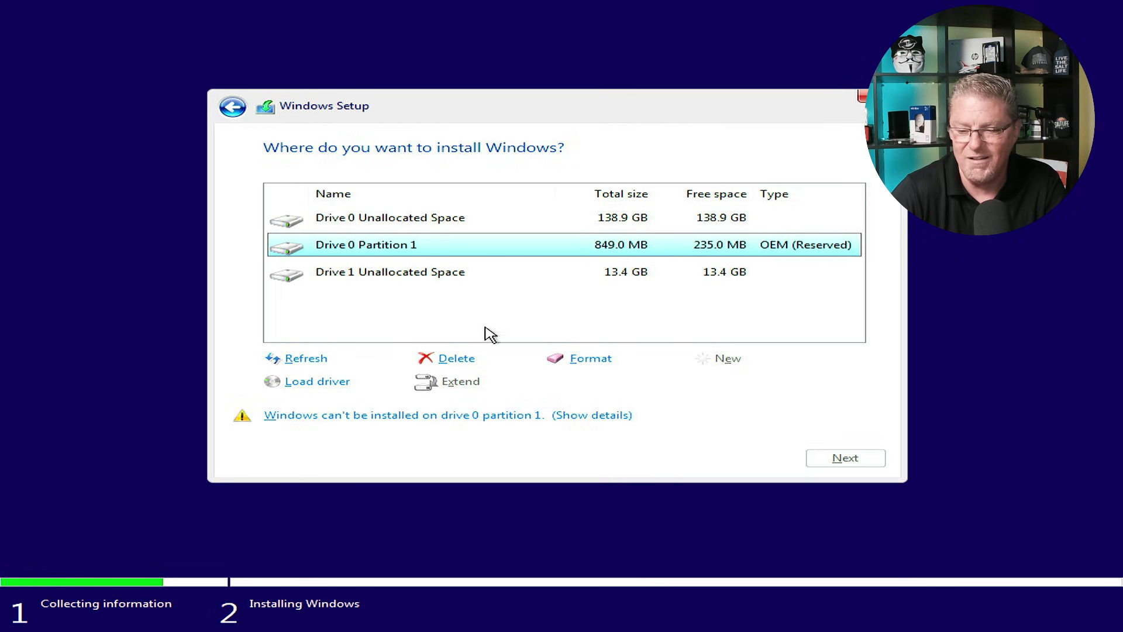
pyautogui.click(471, 353)
pyautogui.press('Return')
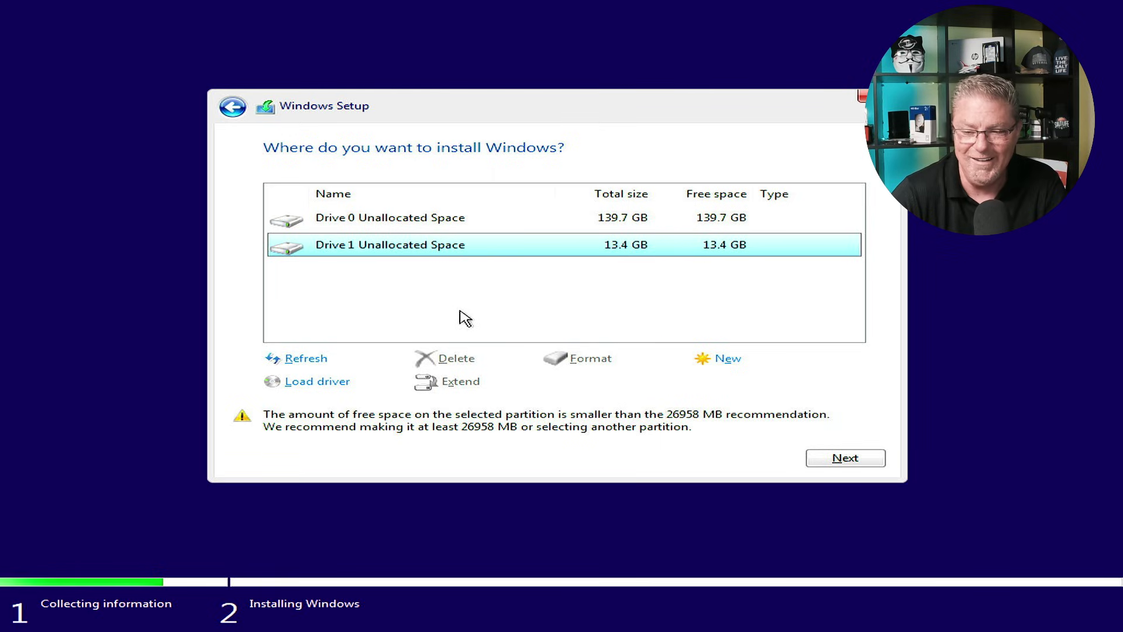
# Install Windows on the Drive 0 unallocated space, allowing additional system partitions, and confirm United States as the region.
pyautogui.click(461, 230)
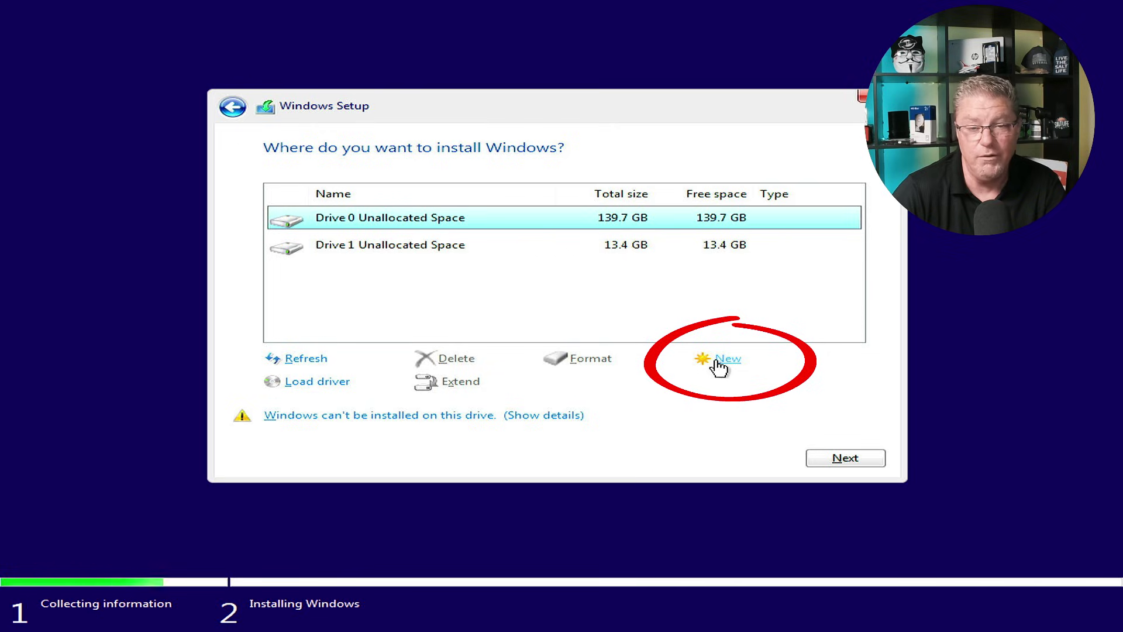
pyautogui.click(845, 460)
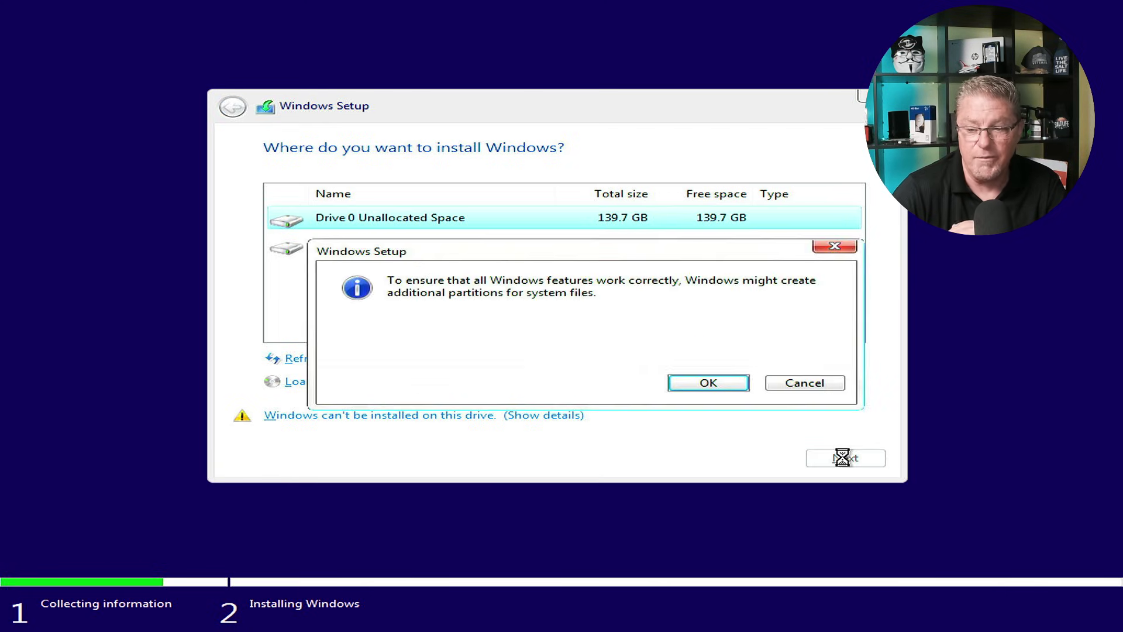
pyautogui.click(708, 384)
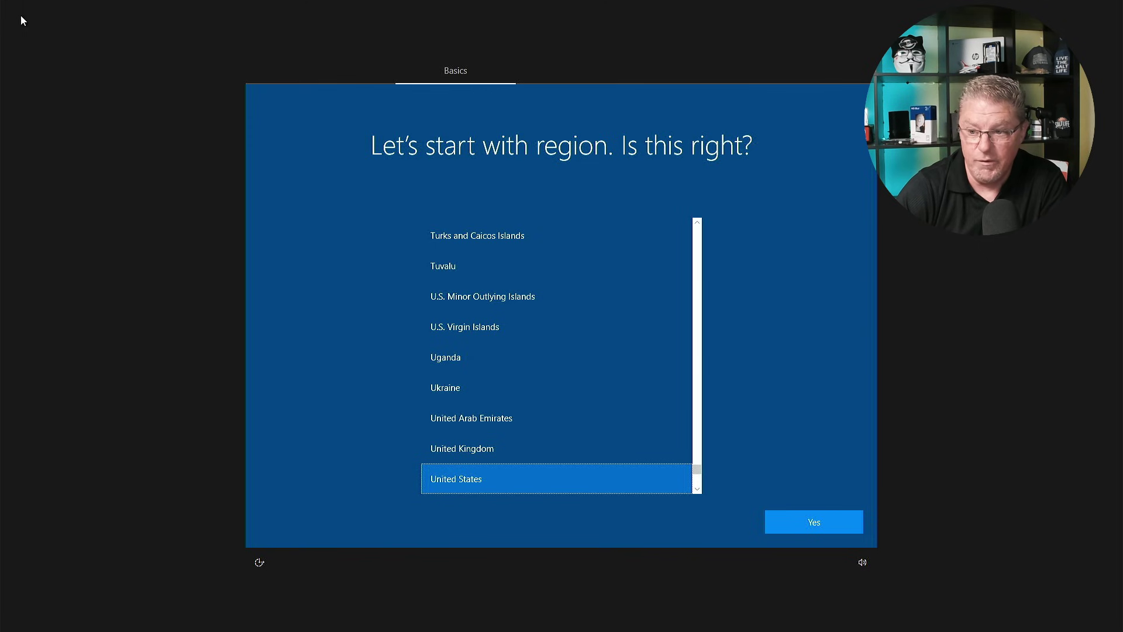
pyautogui.click(816, 522)
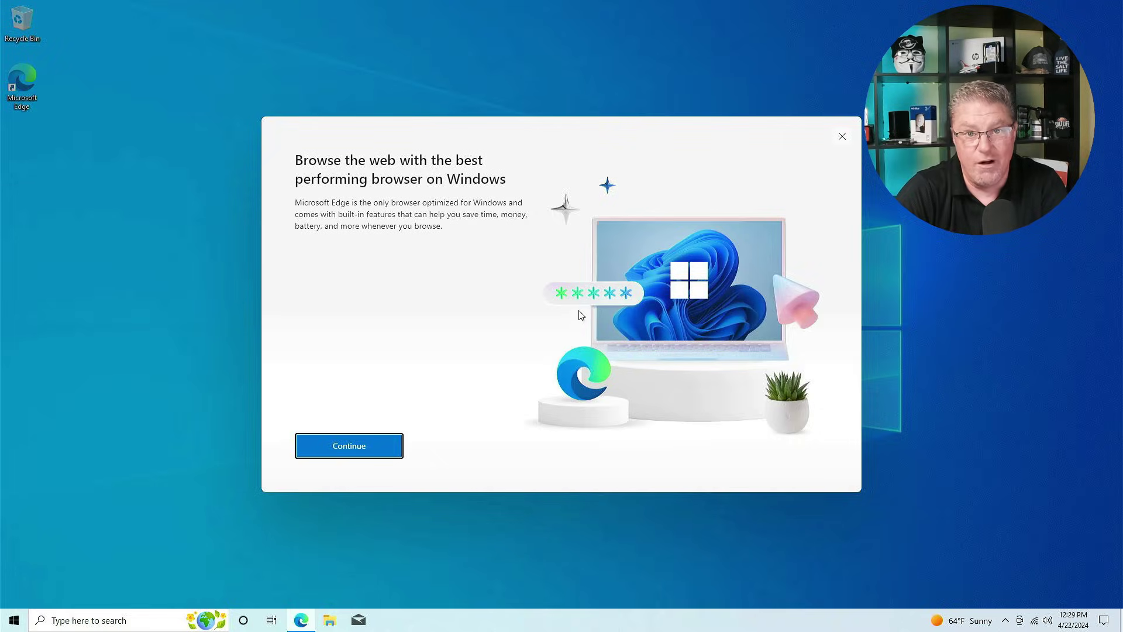